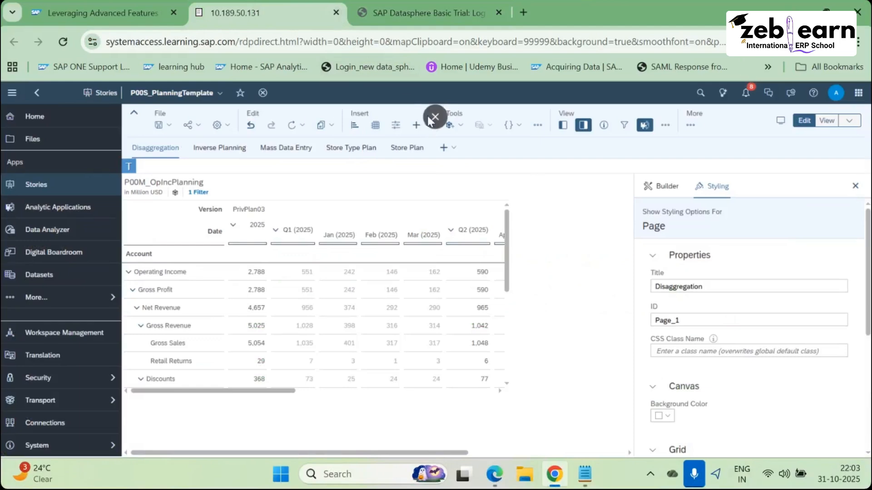
Step: Close the remote session tab and log on to SAP Datasphere Basic Trial with the saved user name and password
{"action": "left_click", "coordinate": [336, 12]}
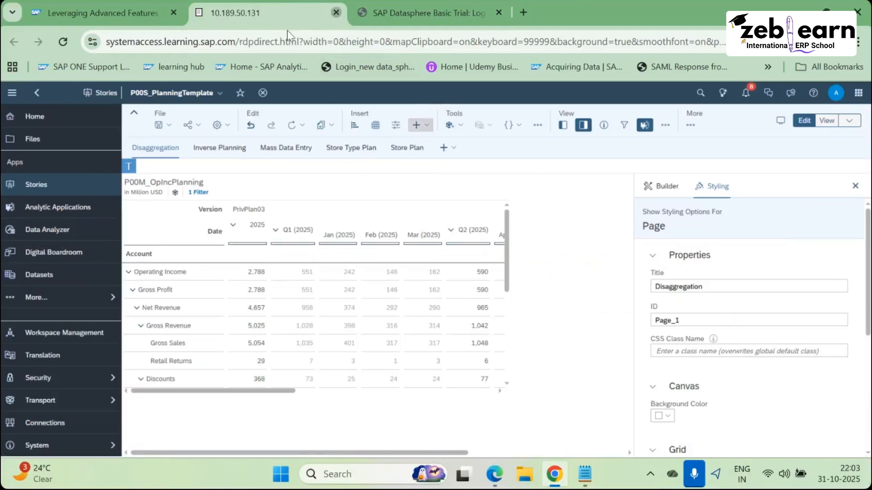
{"action": "left_click", "coordinate": [499, 131]}
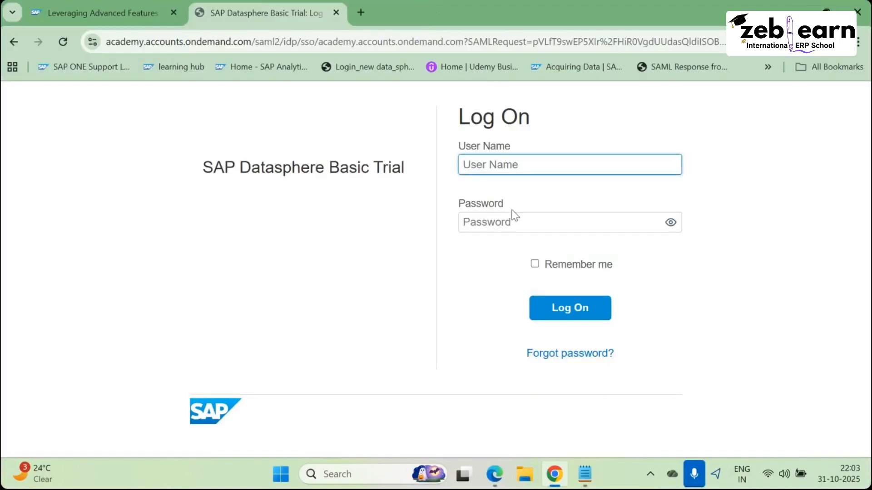
{"action": "left_click", "coordinate": [480, 163]}
{"action": "left_click", "coordinate": [737, 158]}
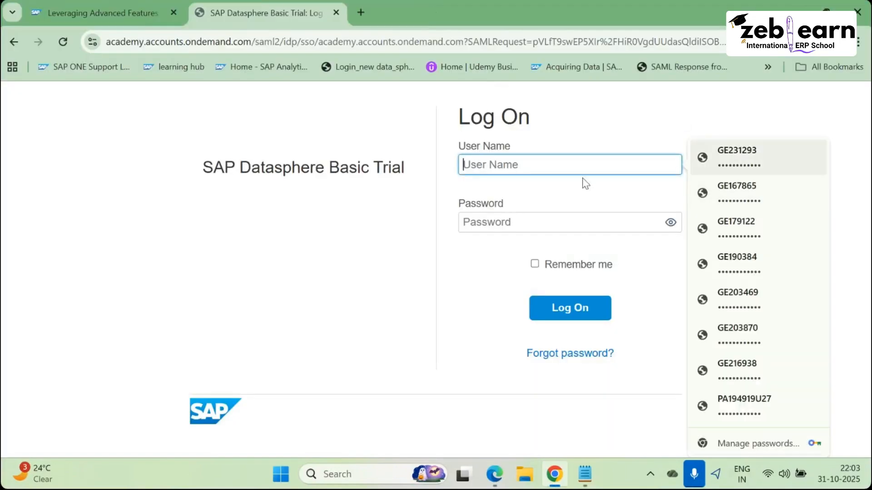
{"action": "left_click", "coordinate": [515, 164]}
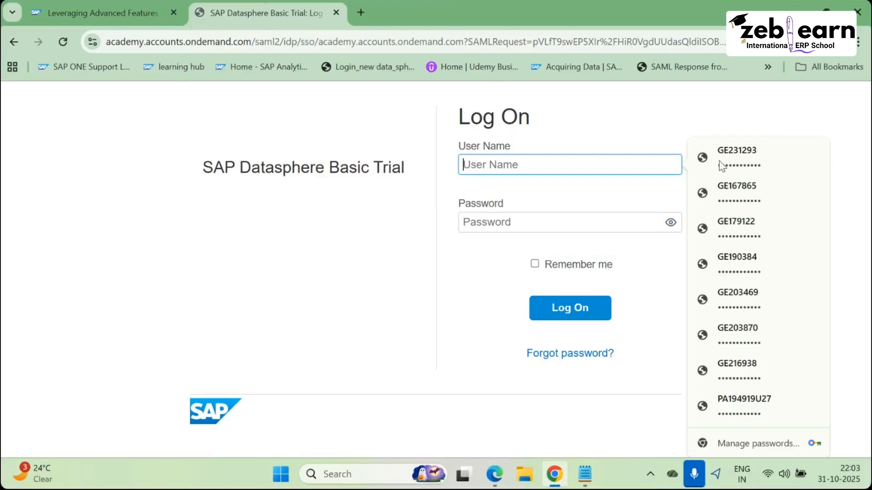
{"action": "left_click", "coordinate": [673, 201]}
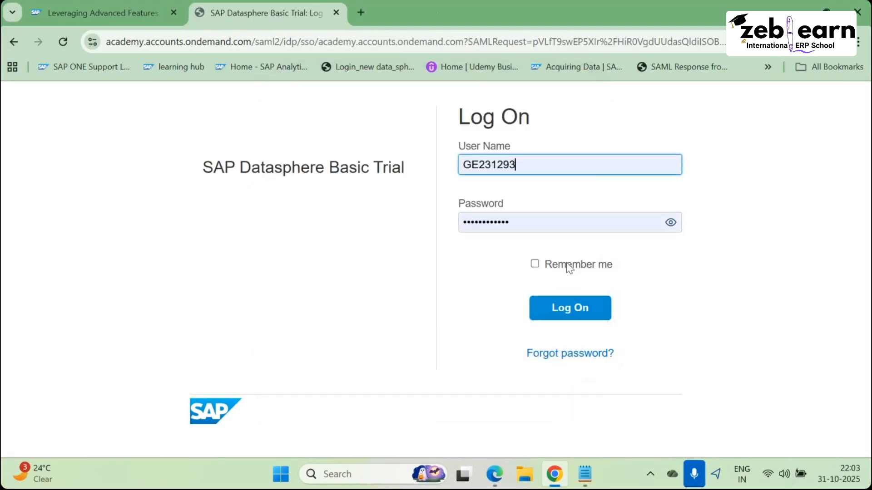
{"action": "left_click", "coordinate": [568, 318]}
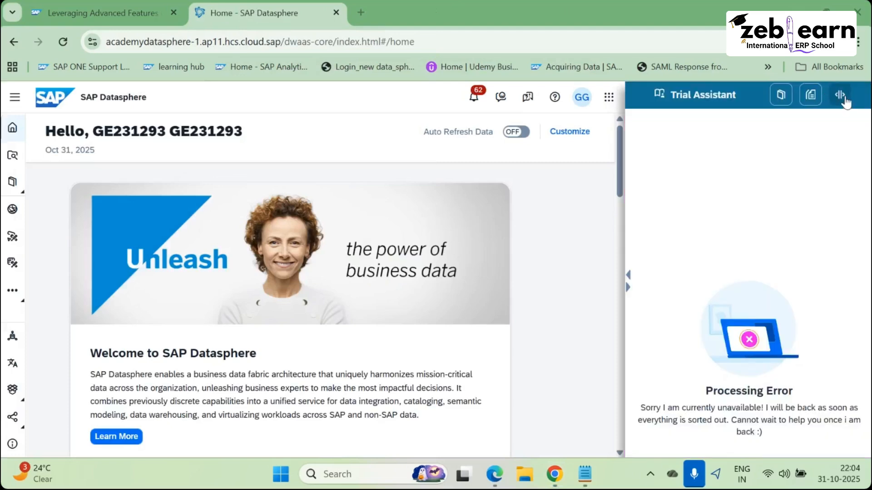
Step: Collapse the Trial Assistant, expand the navigation and open the Data Builder for the space
{"action": "left_click", "coordinate": [841, 95]}
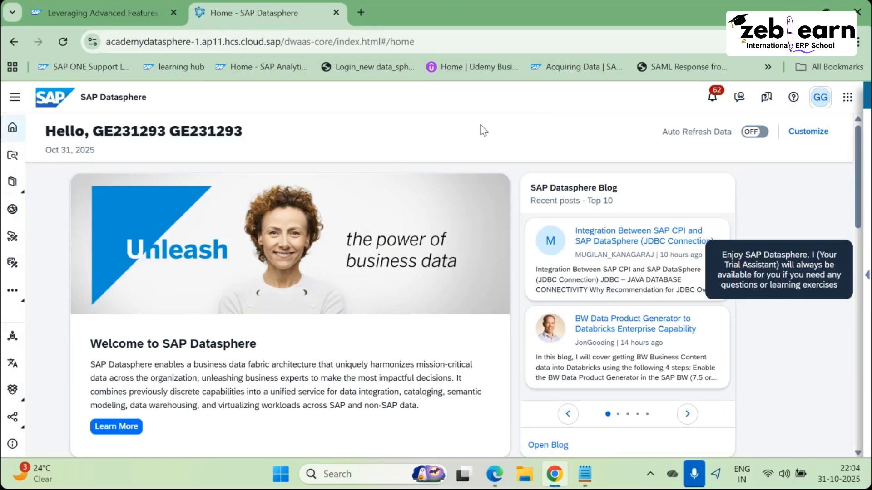
{"action": "left_click", "coordinate": [15, 98]}
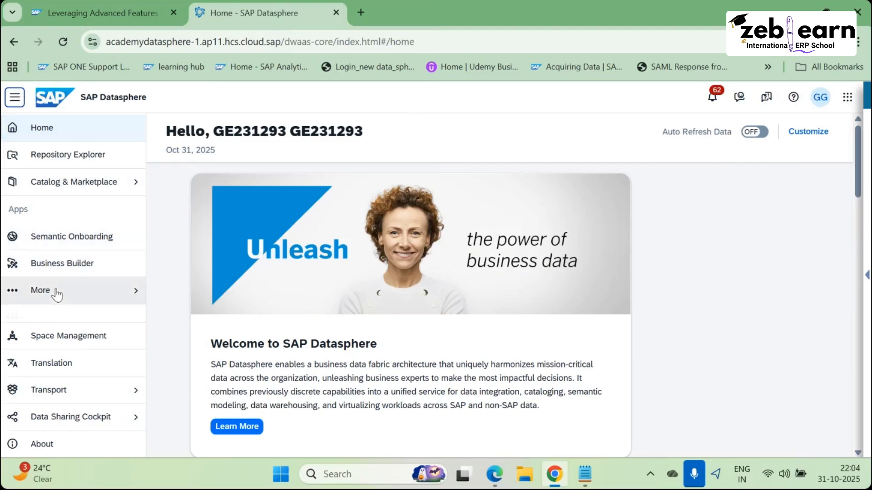
{"action": "left_click", "coordinate": [89, 296]}
{"action": "left_click", "coordinate": [210, 301]}
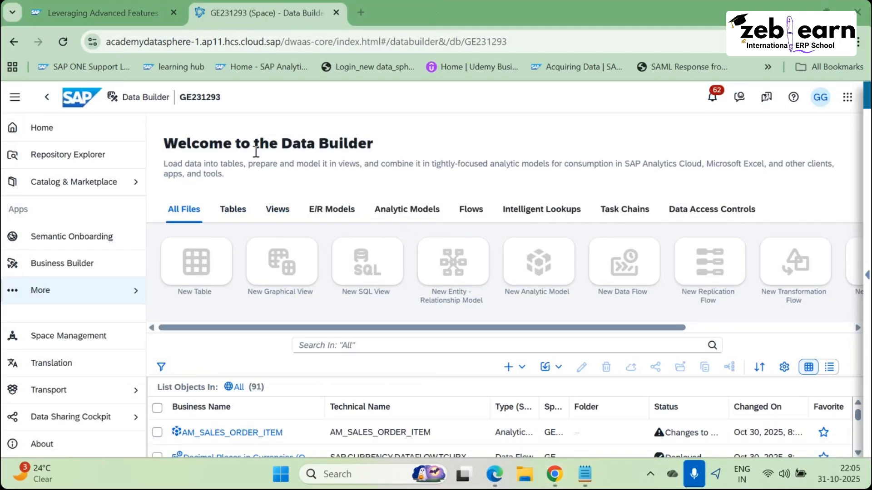
{"action": "left_click_drag", "start_coordinate": [280, 143], "coordinate": [387, 145]}
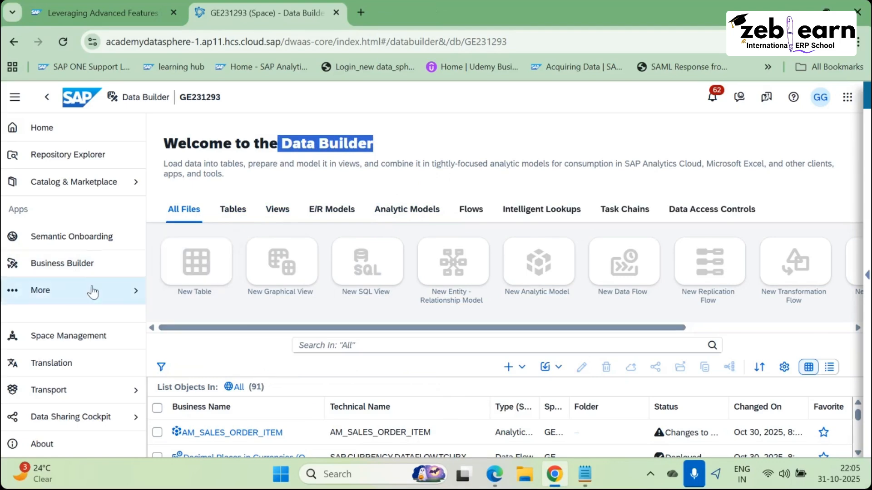
Step: Filter the Data Builder objects to tables and browse the list of local and remote tables
{"action": "left_click", "coordinate": [233, 210]}
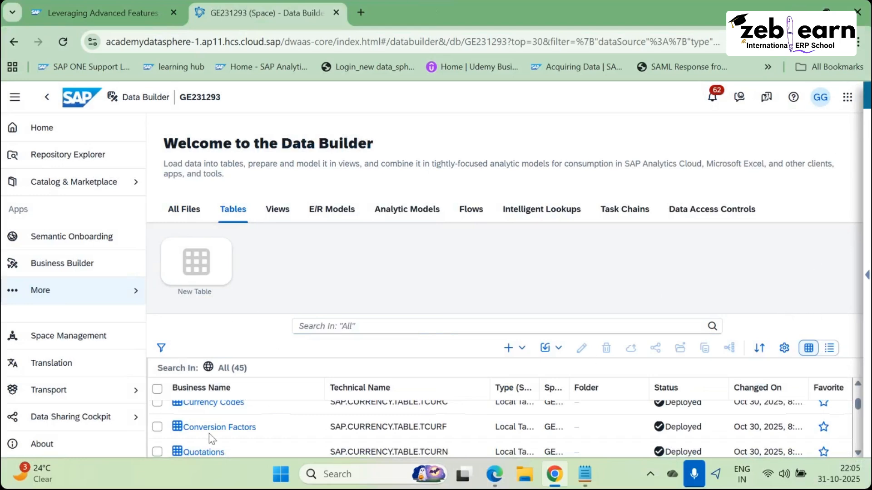
{"action": "scroll", "coordinate": [224, 432], "scroll_direction": "up", "scroll_amount": 1}
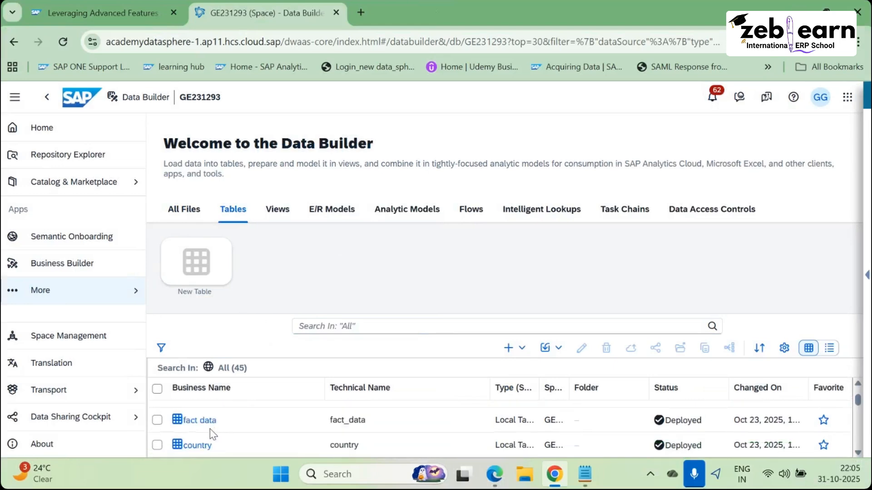
{"action": "scroll", "coordinate": [209, 429], "scroll_direction": "up", "scroll_amount": 1}
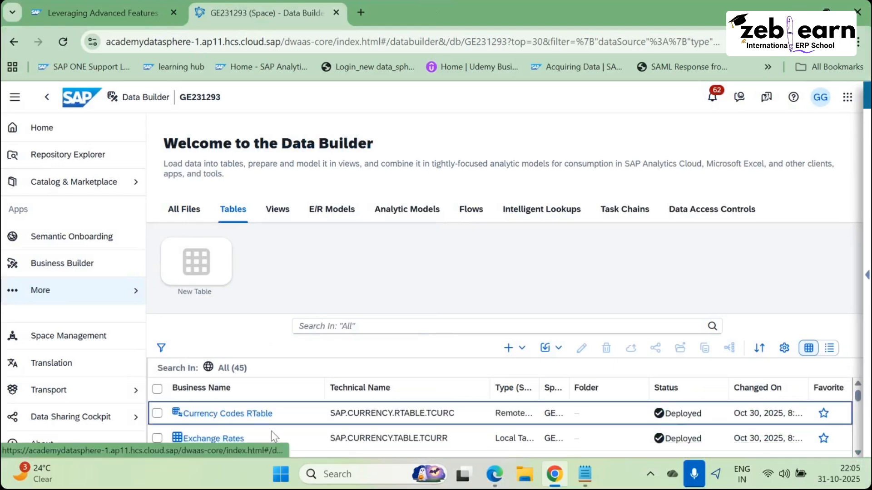
{"action": "scroll", "coordinate": [272, 426], "scroll_direction": "down", "scroll_amount": 1}
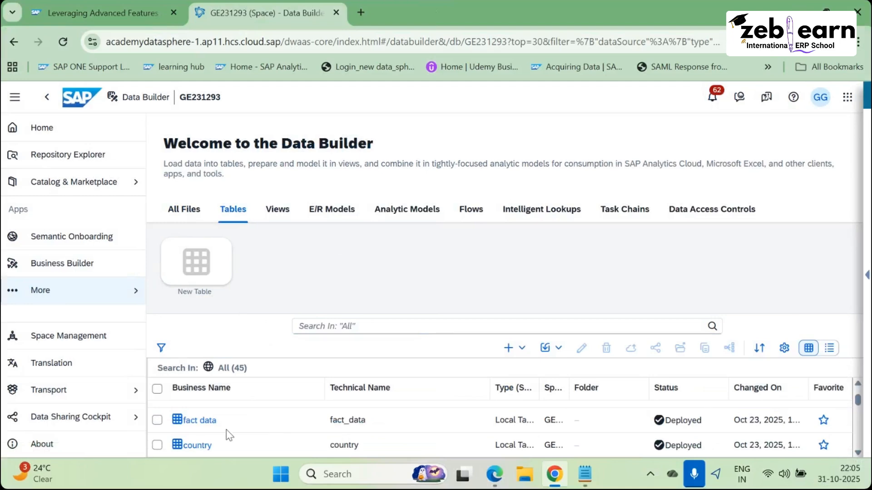
{"action": "scroll", "coordinate": [226, 429], "scroll_direction": "down", "scroll_amount": 1}
{"action": "scroll", "coordinate": [227, 435], "scroll_direction": "down", "scroll_amount": 2}
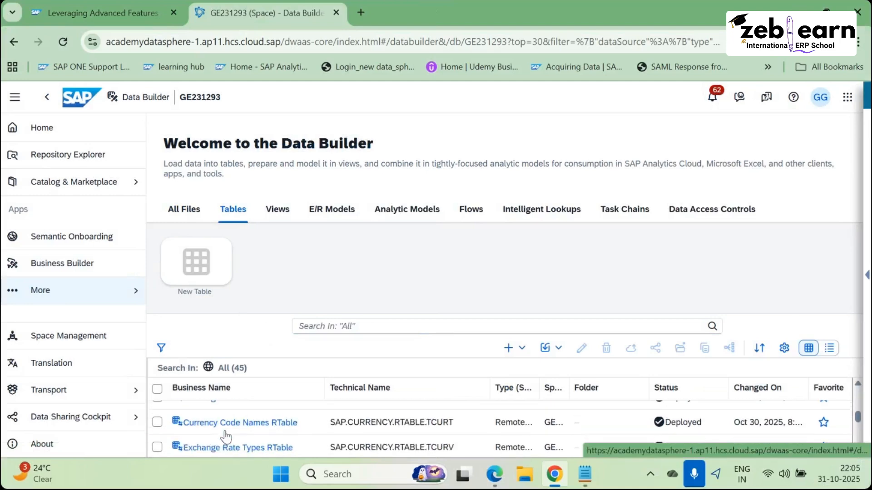
{"action": "scroll", "coordinate": [225, 437], "scroll_direction": "down", "scroll_amount": 2}
Step: List the views, open System_Dates_calculation and highlight its SQL statement
{"action": "left_click", "coordinate": [278, 209]}
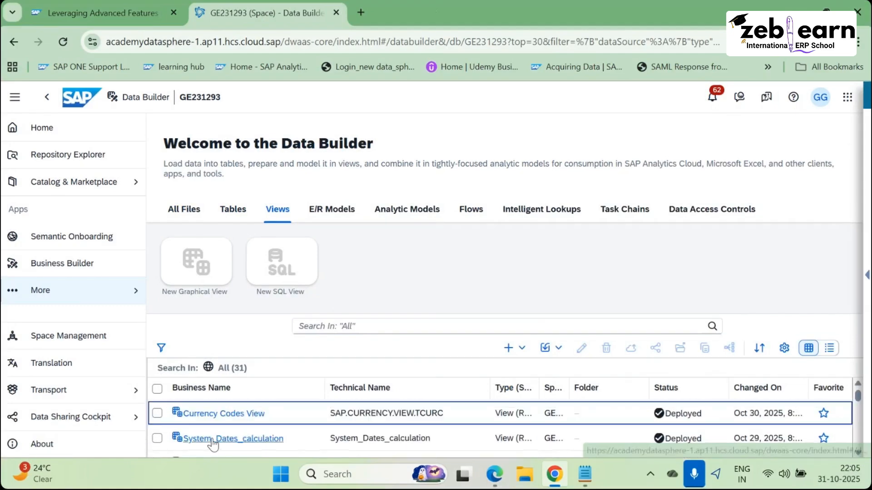
{"action": "left_click", "coordinate": [246, 438]}
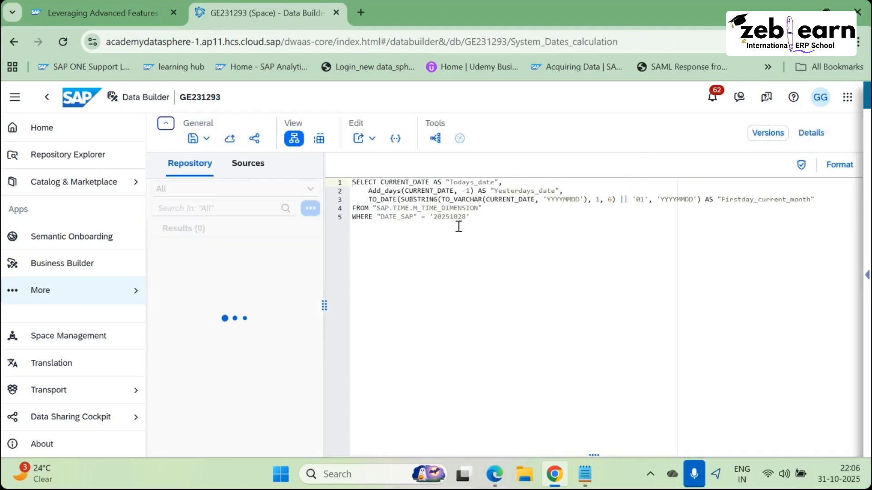
{"action": "left_click", "coordinate": [489, 218]}
{"action": "left_click_drag", "start_coordinate": [489, 218], "coordinate": [329, 187]}
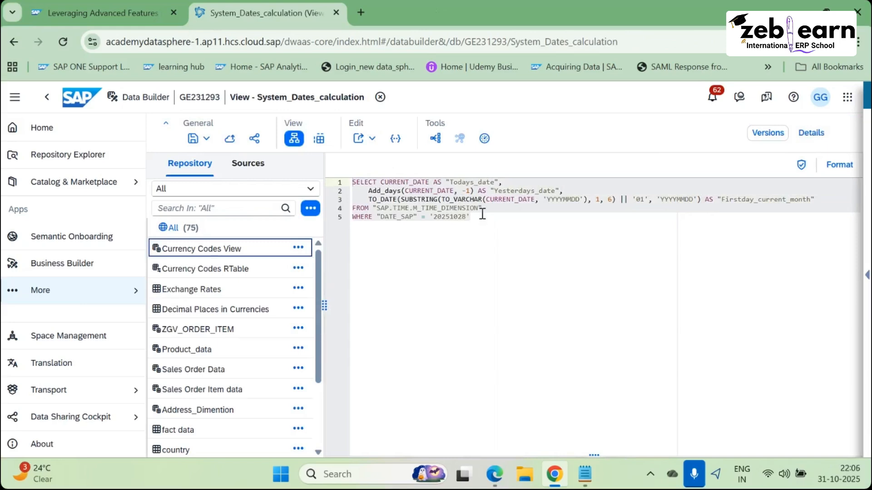
Step: Preview the data of System_Dates_calculation, collapsing the navigation and model properties and resizing the preview area
{"action": "left_click", "coordinate": [319, 138]}
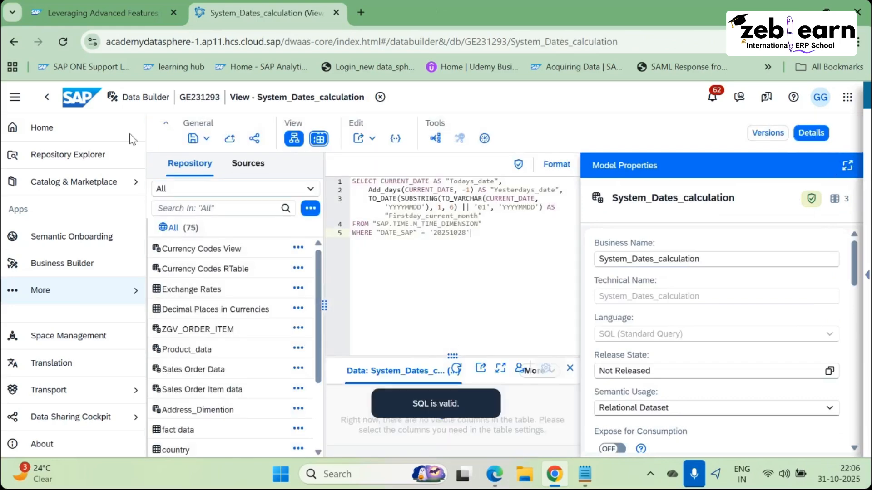
{"action": "left_click", "coordinate": [14, 97]}
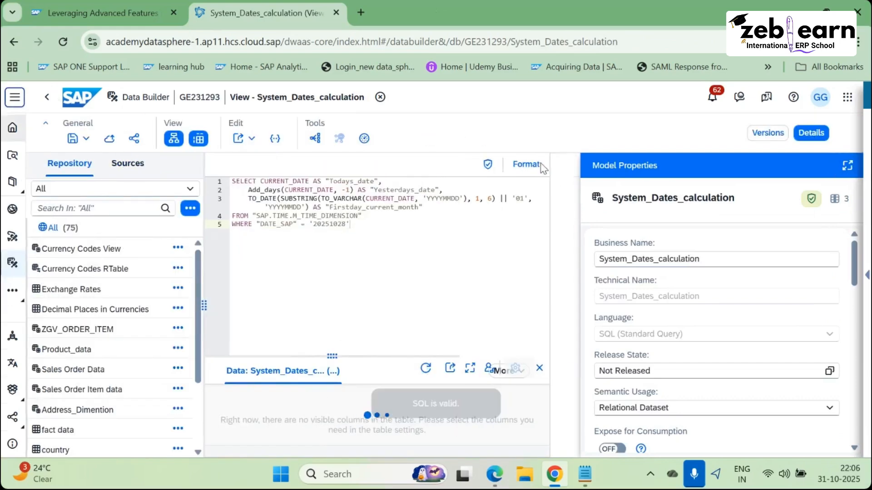
{"action": "left_click", "coordinate": [847, 165]}
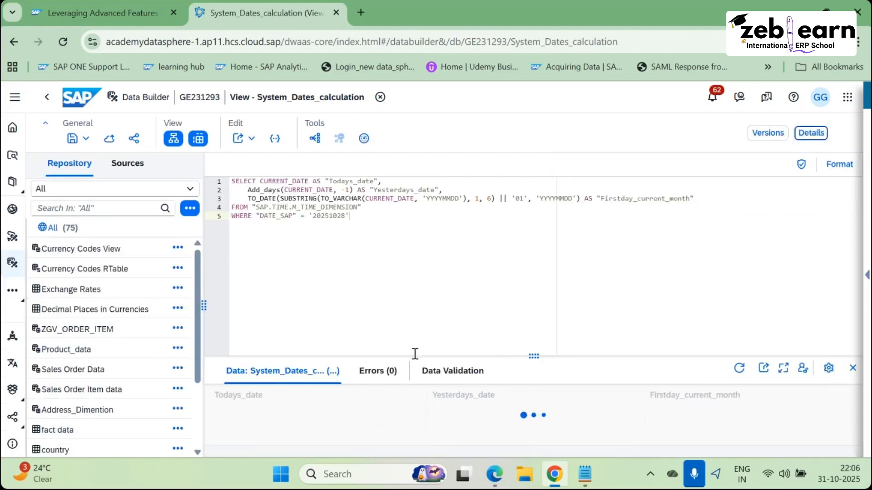
{"action": "left_click_drag", "start_coordinate": [414, 355], "coordinate": [412, 243]}
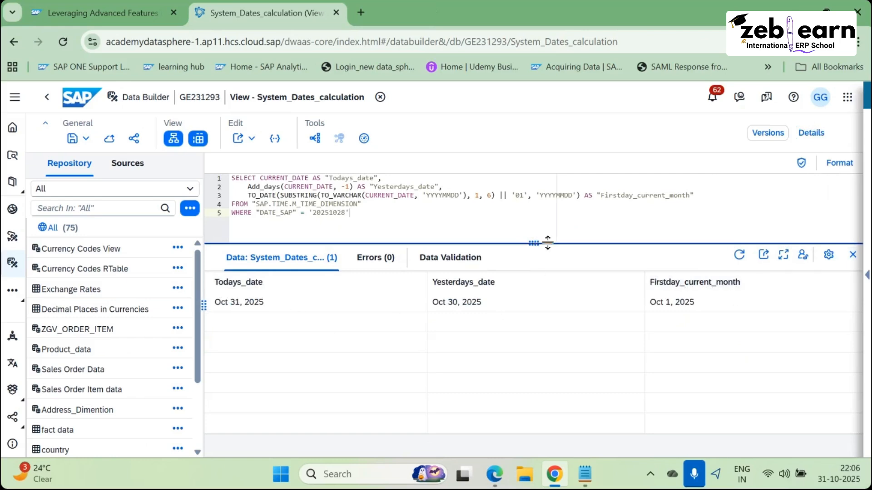
{"action": "left_click_drag", "start_coordinate": [548, 243], "coordinate": [477, 383]}
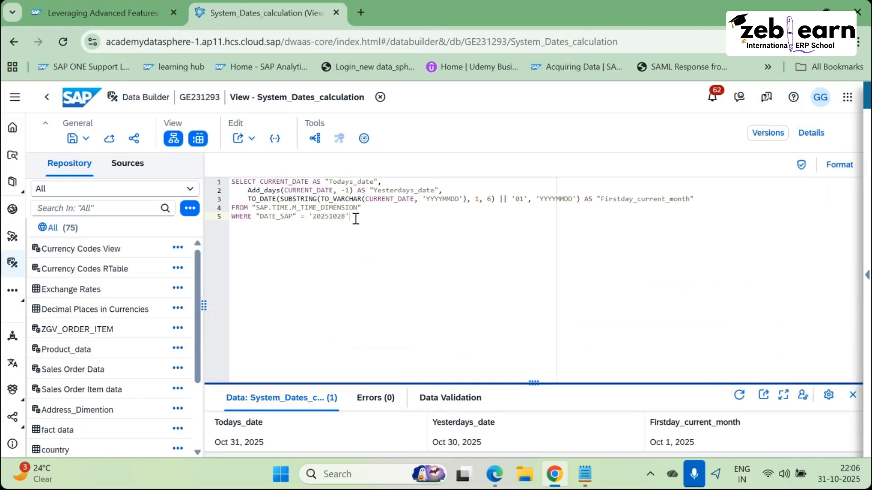
Step: Examine the view's SQL query, highlighting the full statement and the Yesterdays_date and Firstday_current_month expressions
{"action": "left_click_drag", "start_coordinate": [355, 218], "coordinate": [231, 183]}
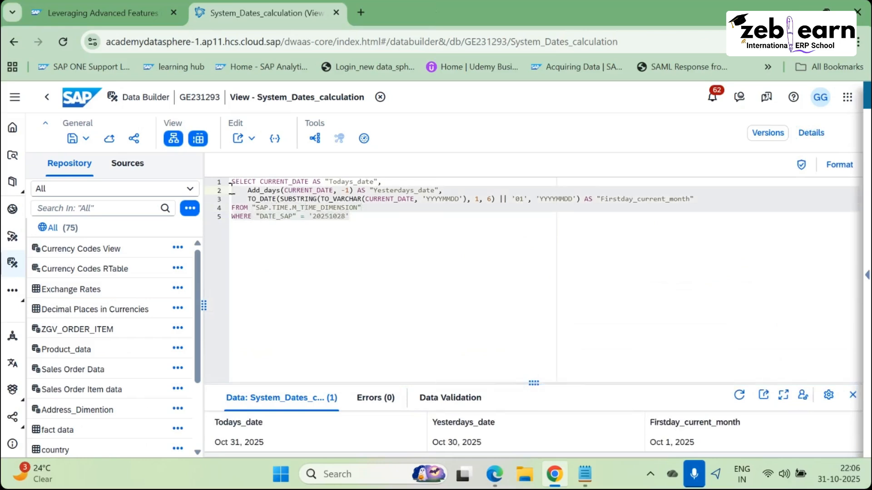
{"action": "left_click", "coordinate": [265, 206]}
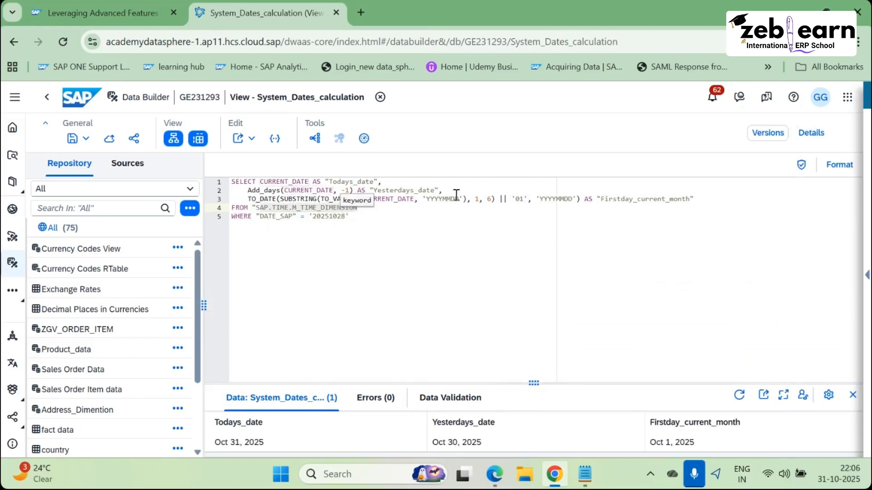
{"action": "left_click_drag", "start_coordinate": [702, 198], "coordinate": [264, 190]}
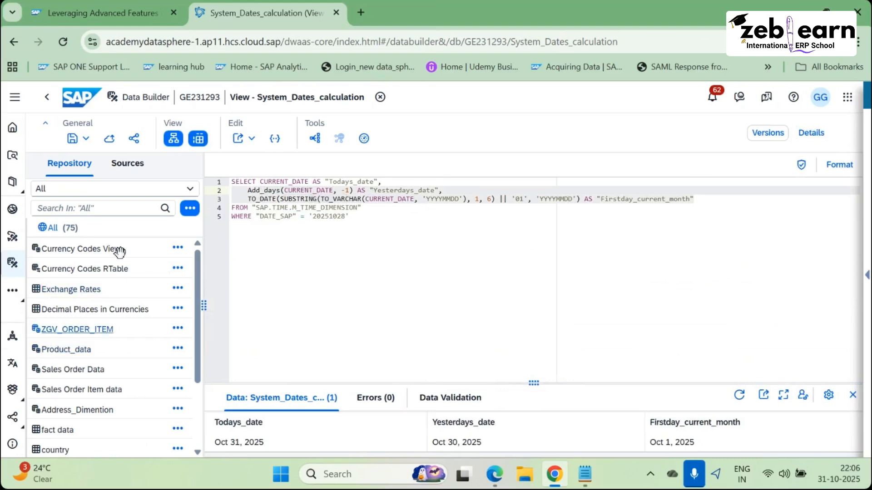
Step: Open the ZGV_ORDER_ITEM view, hide the Trial Assistant and model properties, and select the output node
{"action": "left_click", "coordinate": [65, 330]}
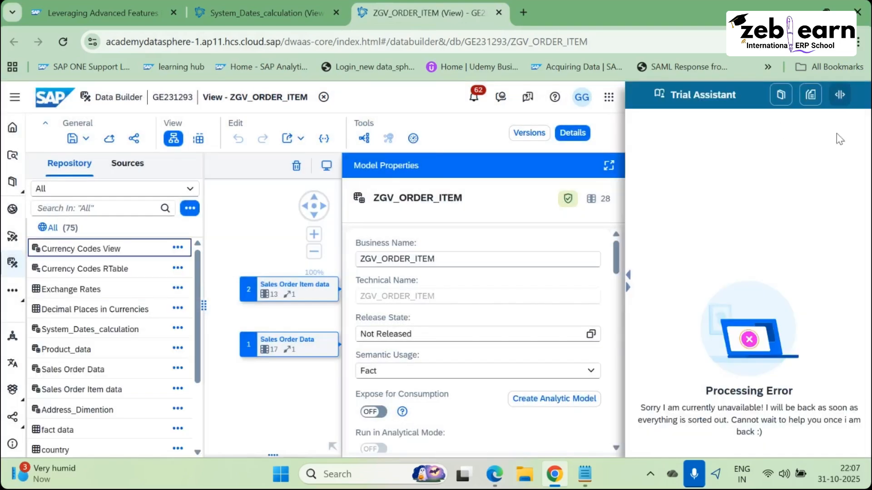
{"action": "left_click", "coordinate": [839, 94]}
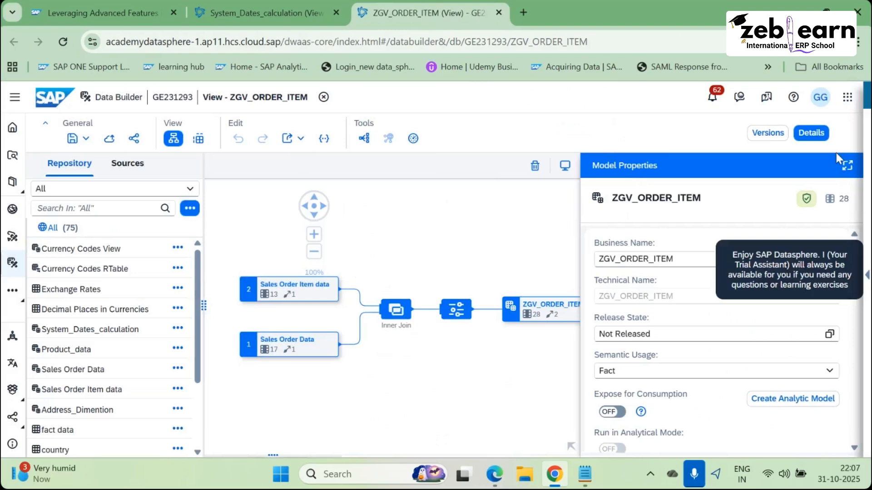
{"action": "left_click", "coordinate": [811, 133]}
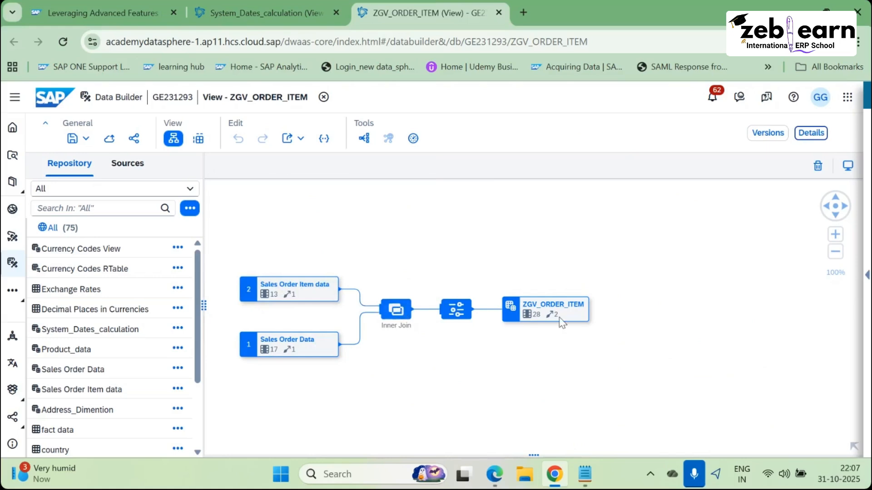
{"action": "left_click", "coordinate": [547, 312]}
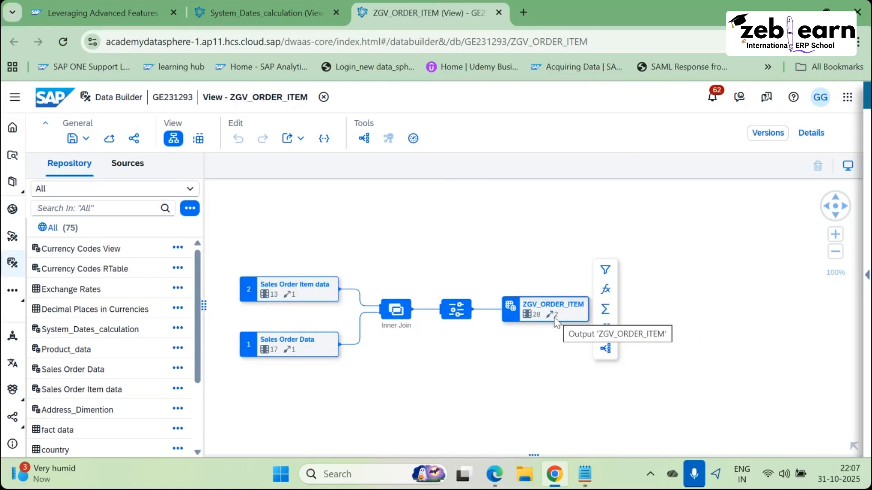
Step: Show the details and inspect the properties of the Sales Order Item data and Sales Order Data sources
{"action": "left_click", "coordinate": [812, 134]}
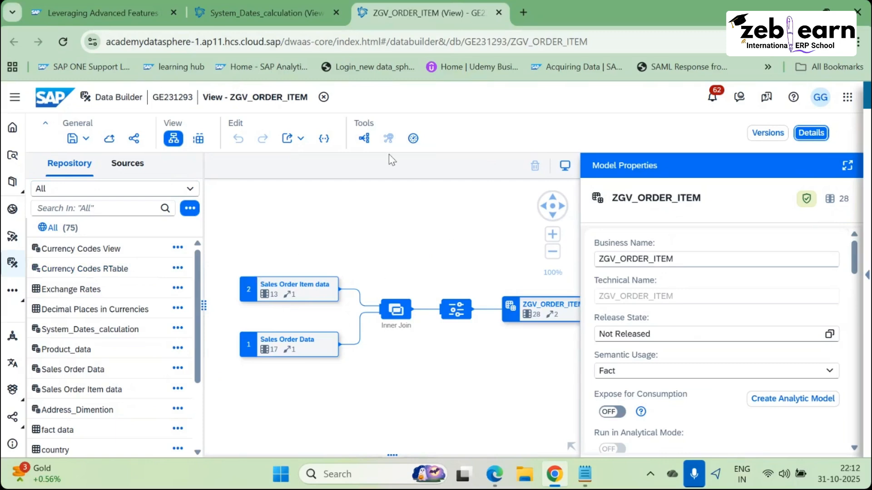
{"action": "left_click", "coordinate": [278, 290]}
{"action": "left_click", "coordinate": [279, 346]}
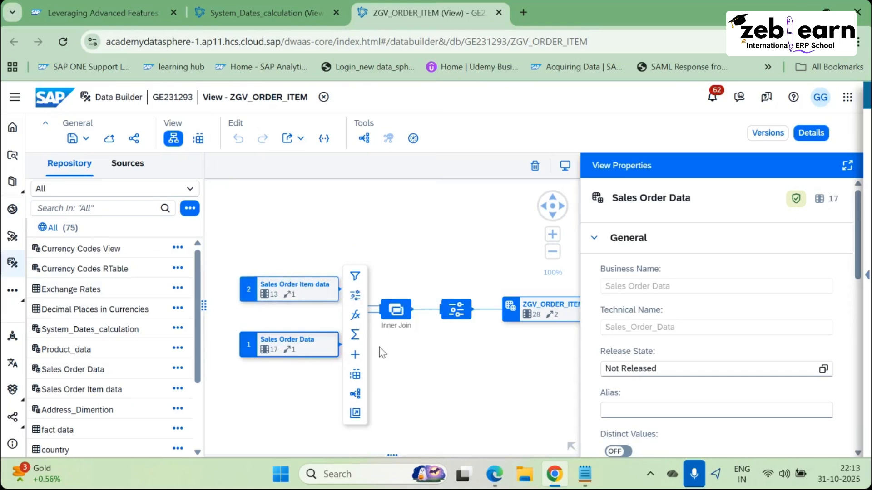
Step: Review the properties and measures of the ZGV_ORDER_ITEM output node
{"action": "left_click", "coordinate": [539, 309]}
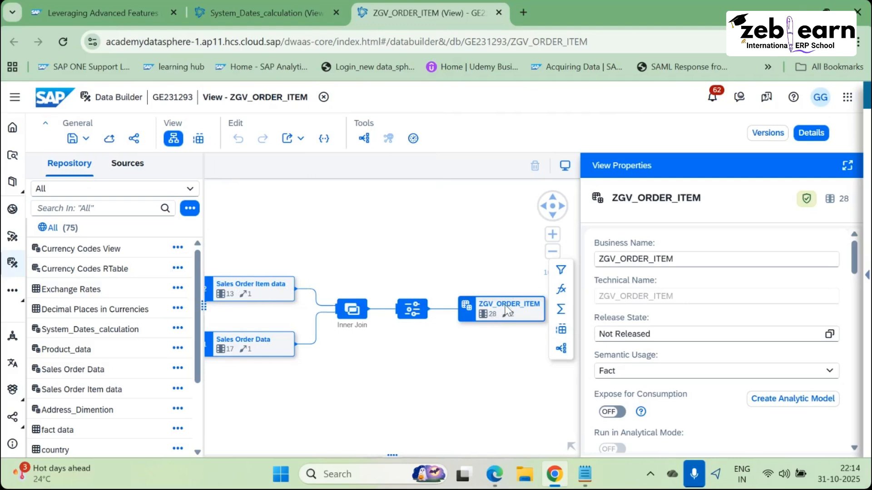
{"action": "scroll", "coordinate": [697, 346], "scroll_direction": "down", "scroll_amount": 12}
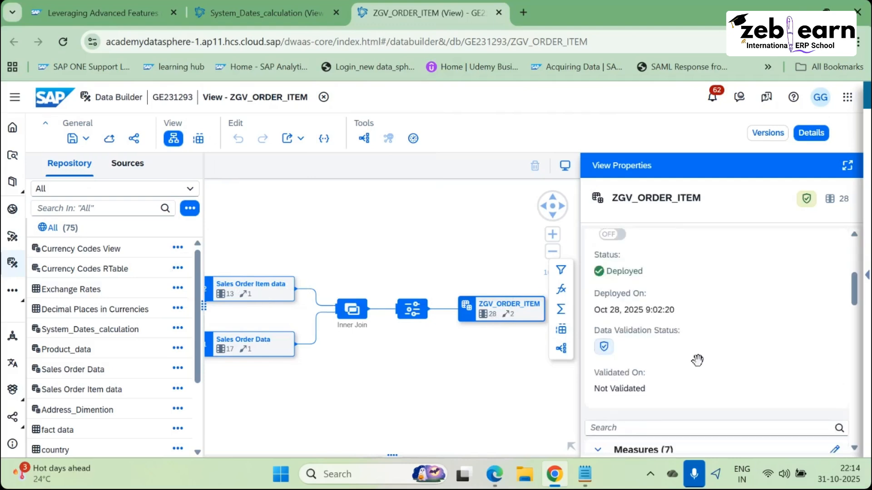
{"action": "scroll", "coordinate": [696, 358], "scroll_direction": "up", "scroll_amount": 4}
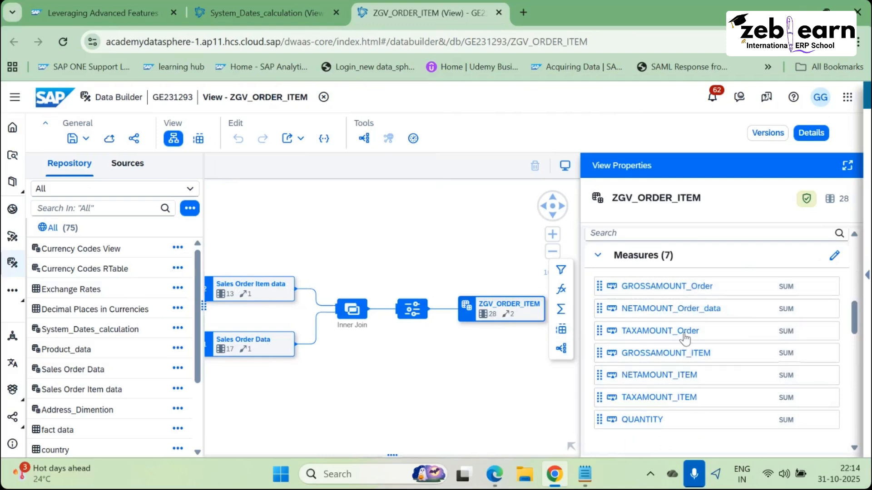
Step: Review the attributes of the ZGV_ORDER_ITEM output node, from SALESORDERID through to the item fields
{"action": "scroll", "coordinate": [686, 415], "scroll_direction": "down", "scroll_amount": 2}
{"action": "scroll", "coordinate": [687, 413], "scroll_direction": "down", "scroll_amount": 3}
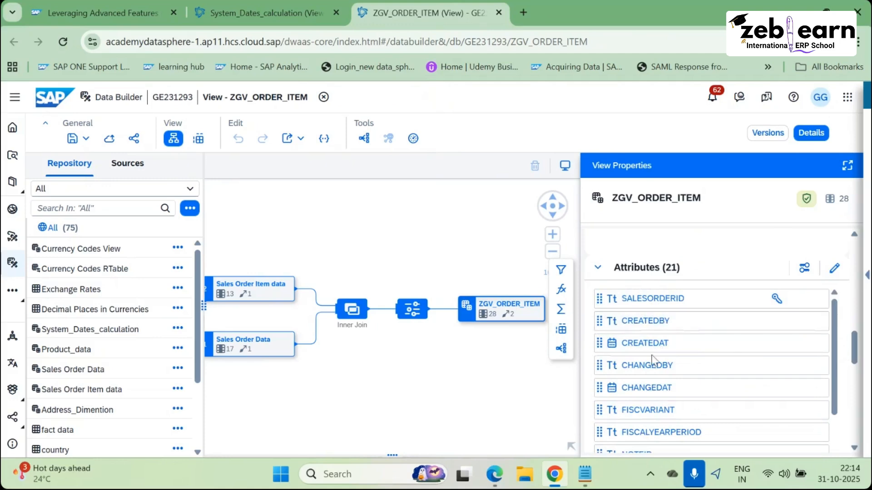
{"action": "scroll", "coordinate": [655, 386], "scroll_direction": "down", "scroll_amount": 3}
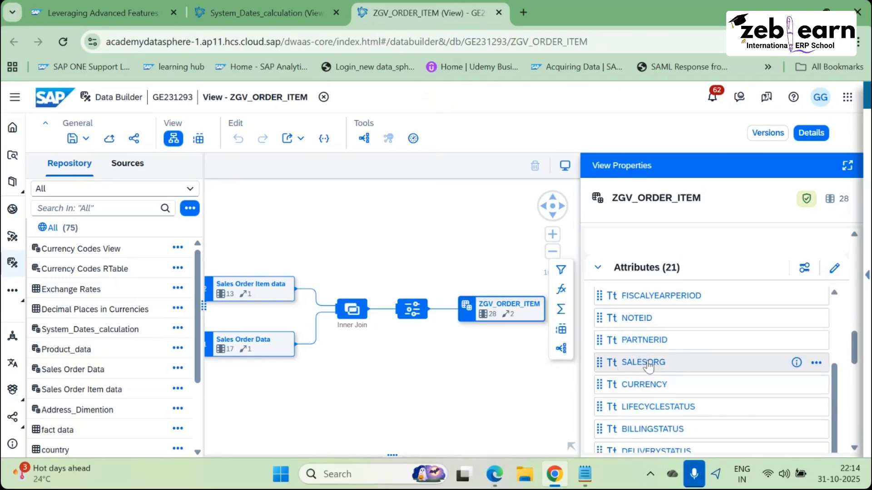
{"action": "scroll", "coordinate": [665, 324], "scroll_direction": "down", "scroll_amount": 2}
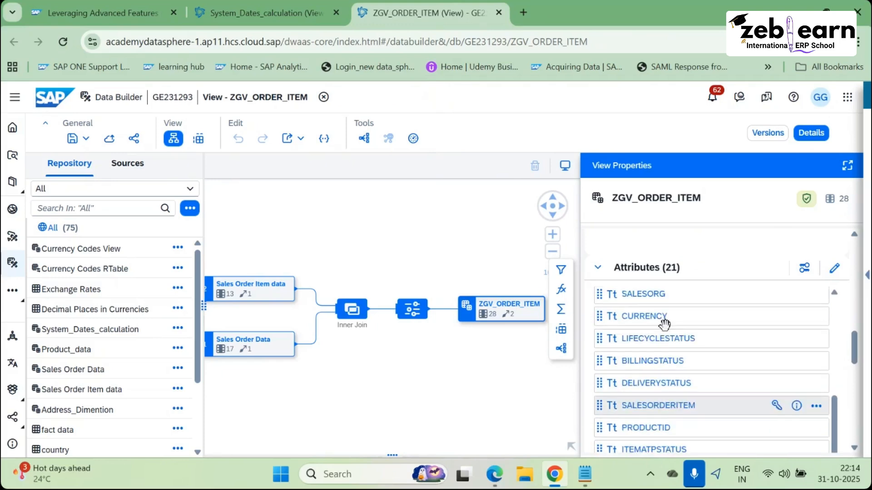
{"action": "scroll", "coordinate": [673, 368], "scroll_direction": "down", "scroll_amount": 2}
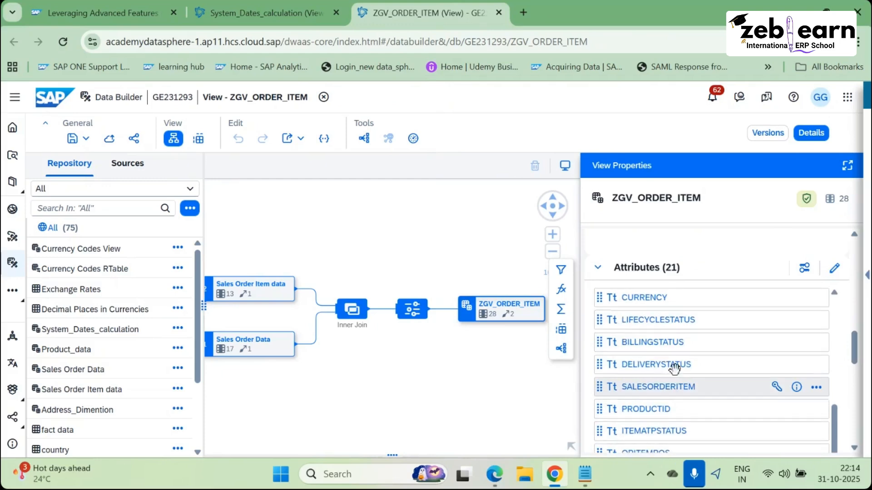
{"action": "scroll", "coordinate": [674, 368], "scroll_direction": "down", "scroll_amount": 4}
{"action": "scroll", "coordinate": [671, 359], "scroll_direction": "up", "scroll_amount": 5}
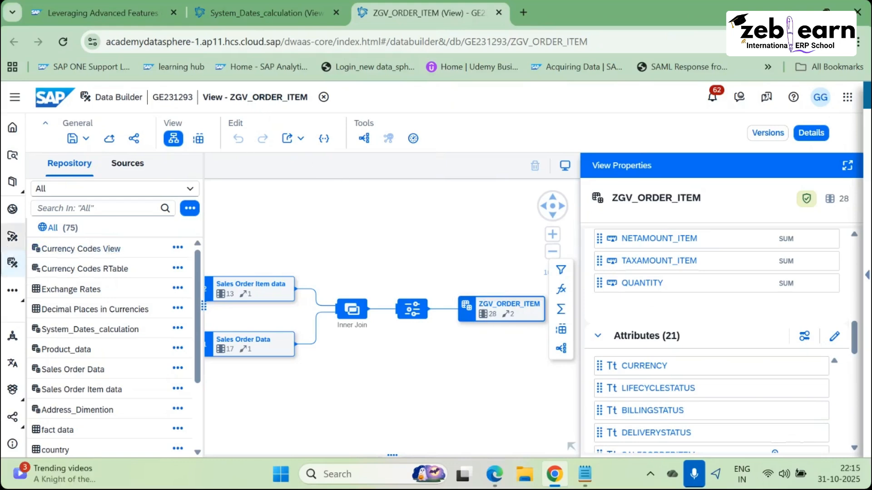
Step: Return to the Data Builder overview of the space and open the AM_SALES_ORDER_ITEM analytic model
{"action": "left_click", "coordinate": [12, 267]}
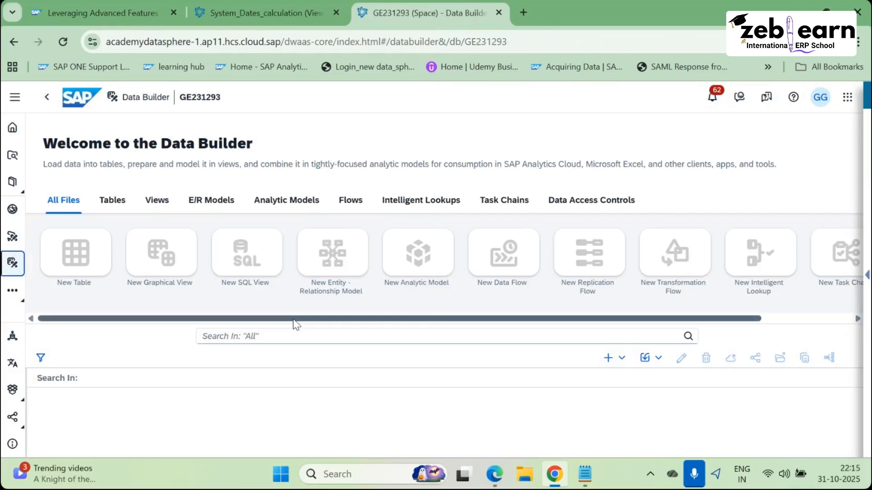
{"action": "left_click_drag", "start_coordinate": [294, 319], "coordinate": [443, 320]}
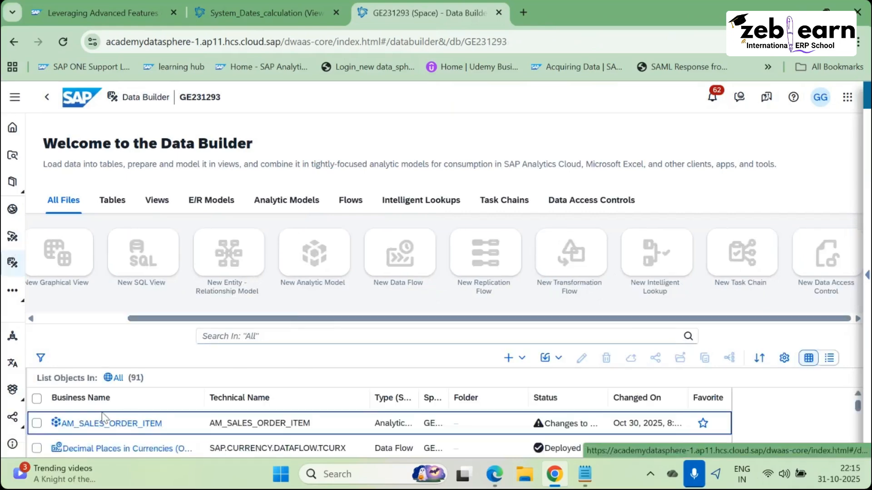
{"action": "left_click", "coordinate": [82, 424]}
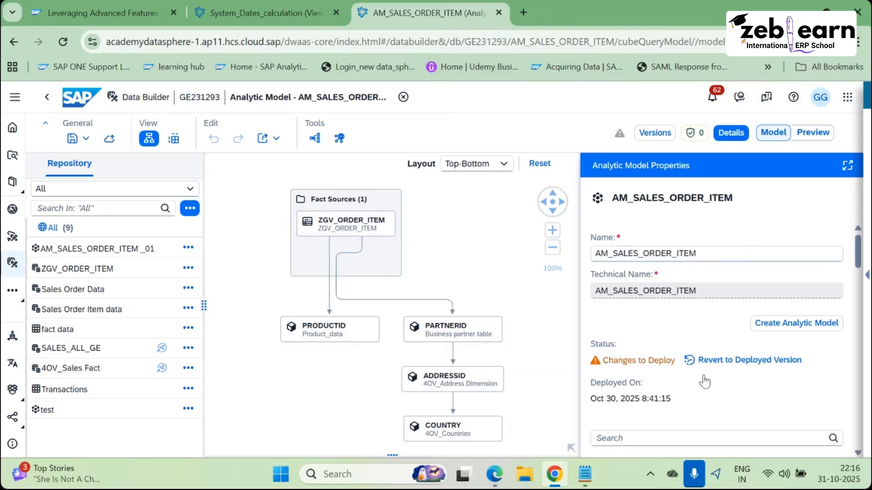
Step: Examine the measures and dimensions of AM_SALES_ORDER_ITEM, expanding the ADDRESSID dimension to see its attributes
{"action": "scroll", "coordinate": [694, 368], "scroll_direction": "down", "scroll_amount": 5}
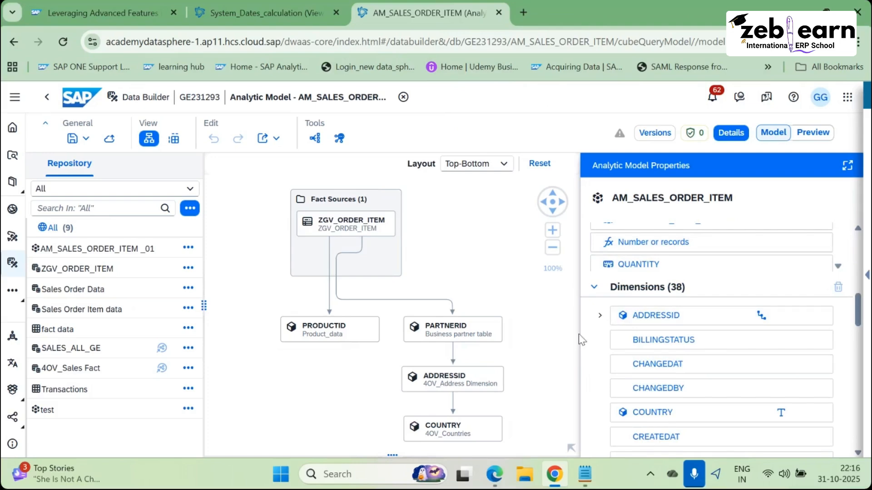
{"action": "left_click", "coordinate": [600, 317]}
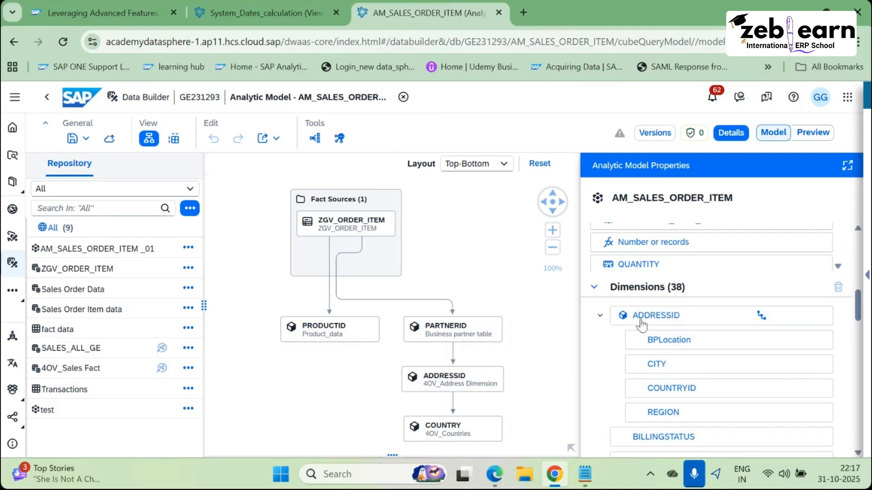
{"action": "left_click", "coordinate": [600, 315]}
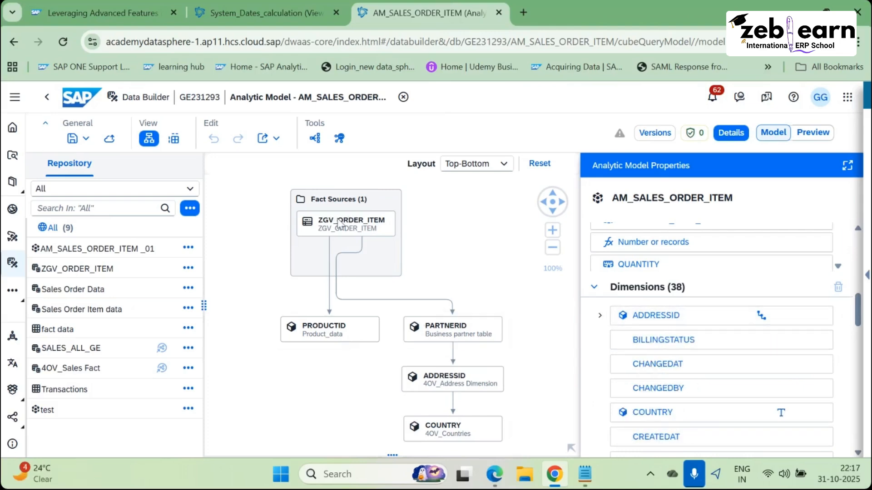
{"action": "left_click", "coordinate": [600, 316]}
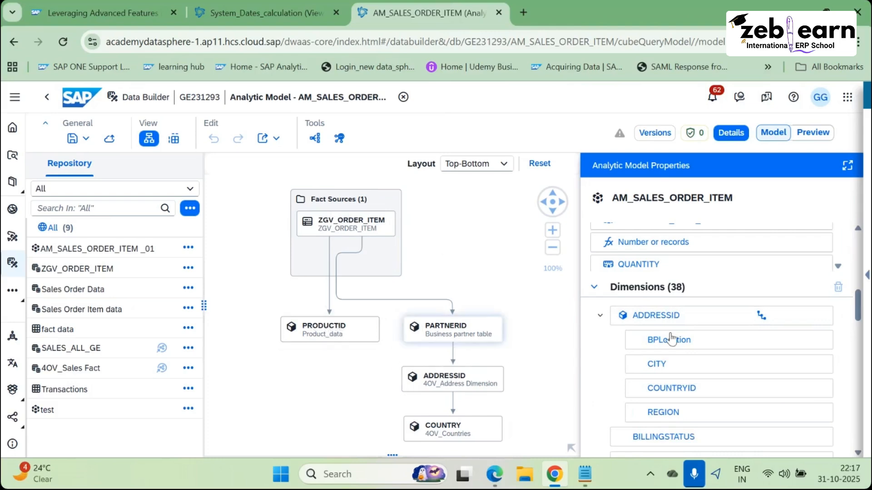
{"action": "scroll", "coordinate": [667, 345], "scroll_direction": "down", "scroll_amount": 5}
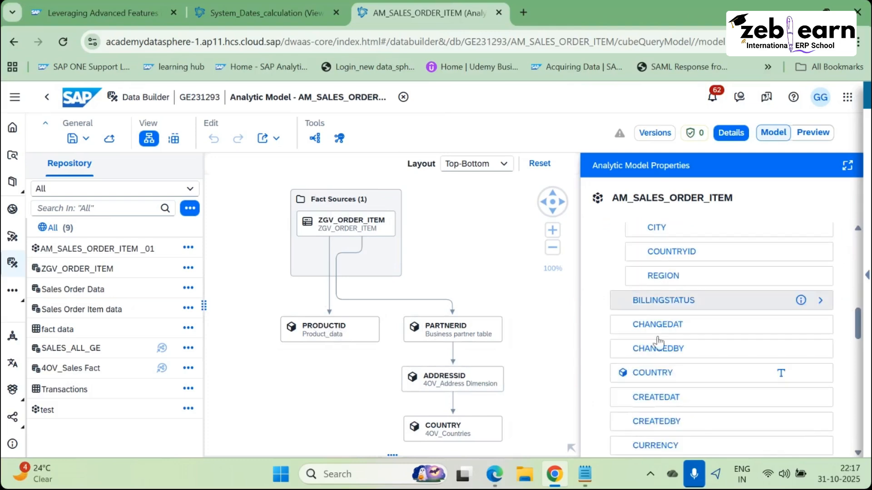
{"action": "scroll", "coordinate": [676, 318], "scroll_direction": "up", "scroll_amount": 10}
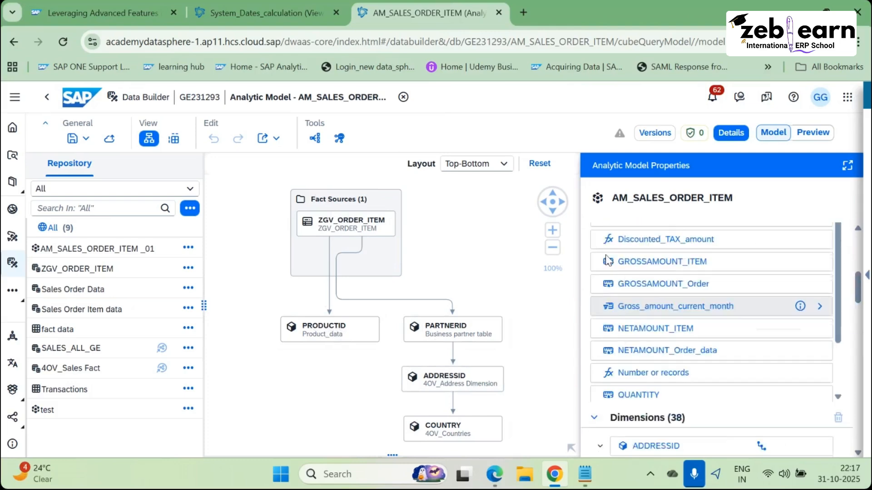
Step: Preview AM_SALES_ORDER_ITEM briefly, then open the AM_SALES_ORDER_ITEM _01 analytic model instead and hide the Trial Assistant
{"action": "left_click", "coordinate": [813, 132]}
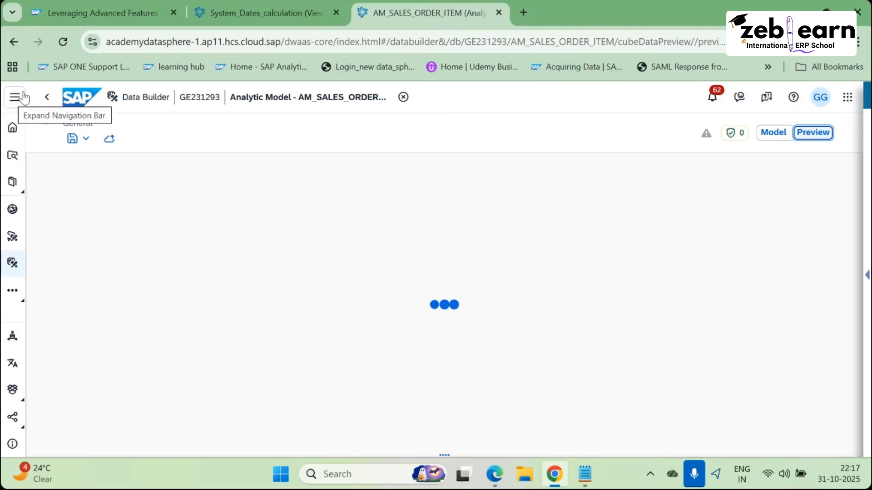
{"action": "left_click", "coordinate": [48, 99]}
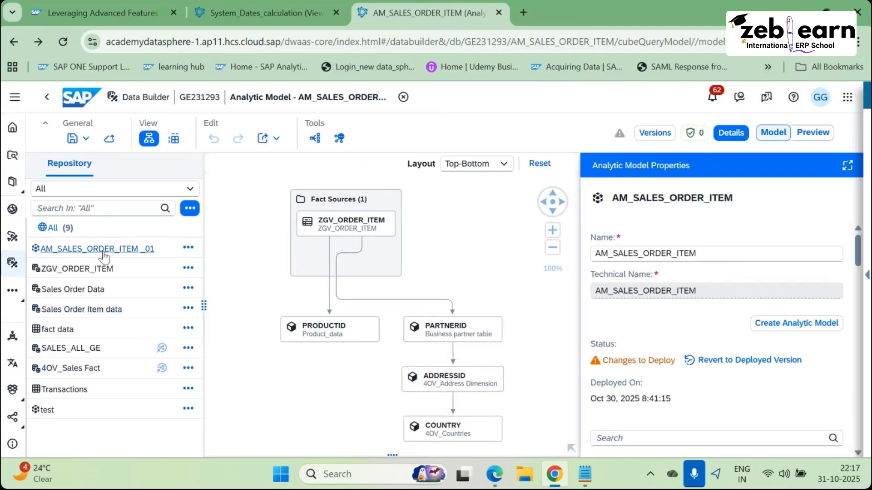
{"action": "left_click", "coordinate": [90, 248]}
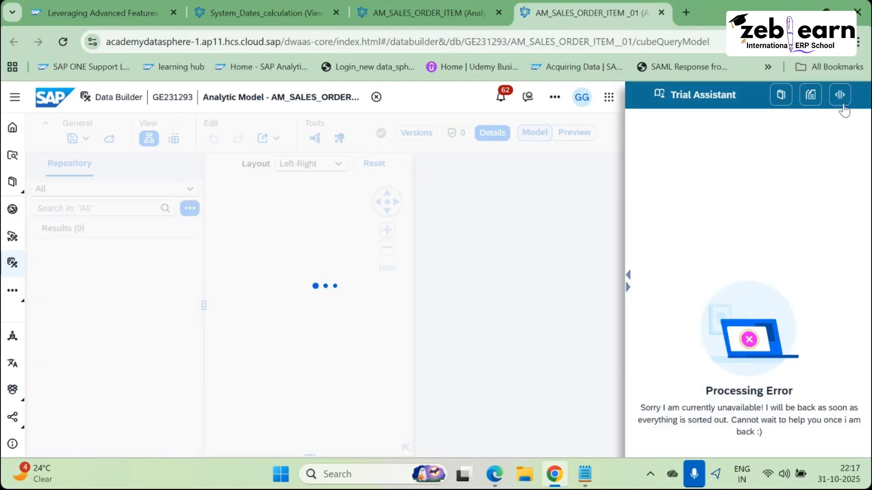
{"action": "left_click", "coordinate": [838, 96]}
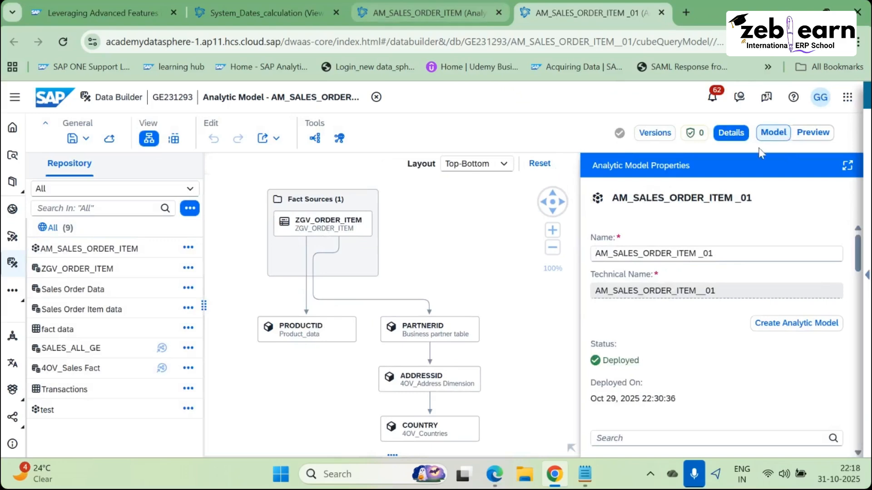
Step: Preview the data of AM_SALES_ORDER_ITEM _01 with the CREATEDAT, FISCALYEARPERIOD and SALESORG variables cleared
{"action": "left_click", "coordinate": [813, 133]}
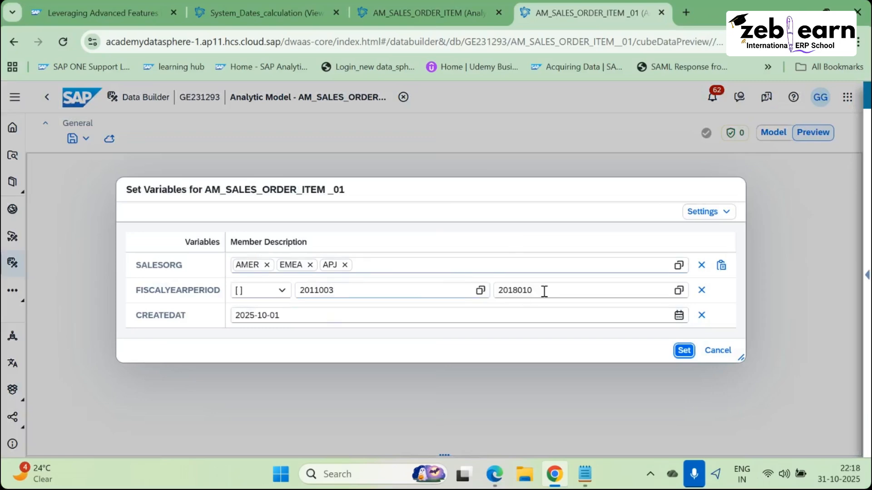
{"action": "left_click", "coordinate": [544, 291]}
{"action": "double_click", "coordinate": [639, 291]}
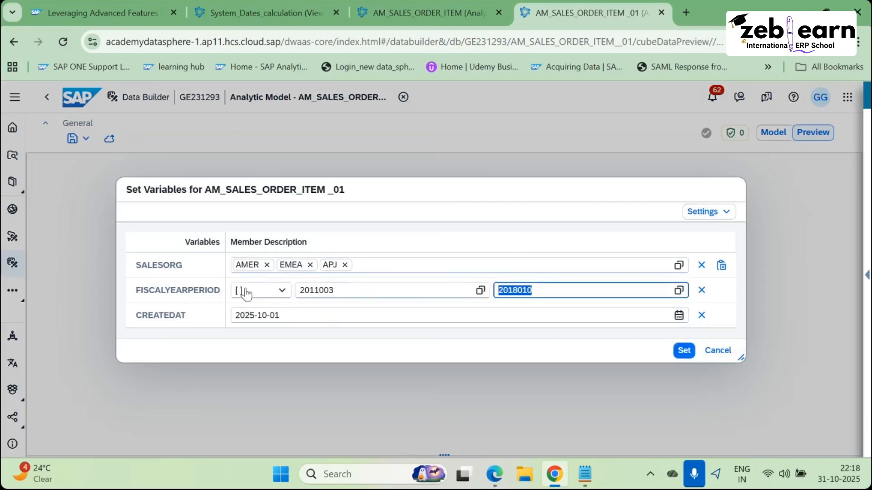
{"action": "left_click", "coordinate": [701, 315]}
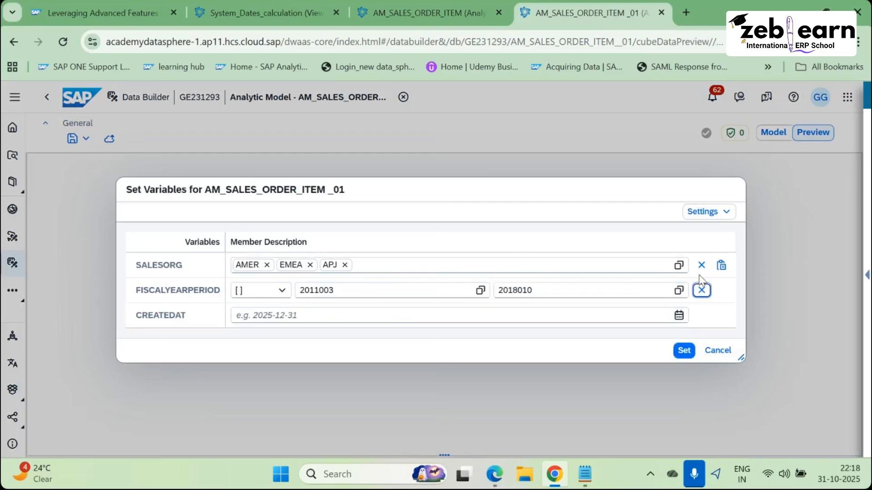
{"action": "left_click", "coordinate": [702, 290]}
{"action": "left_click", "coordinate": [702, 265]}
{"action": "left_click", "coordinate": [683, 351]}
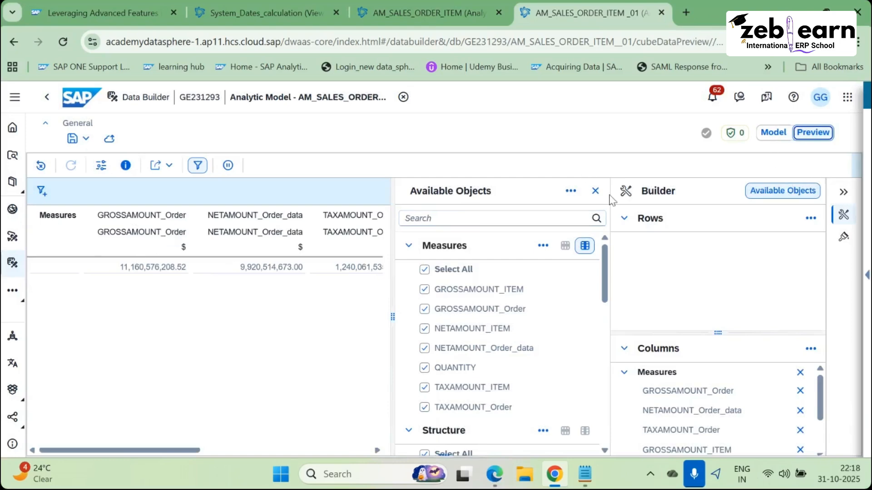
Step: Hide the available objects, review the measure columns through QUANTITY in the preview, and return to the model
{"action": "left_click", "coordinate": [595, 191]}
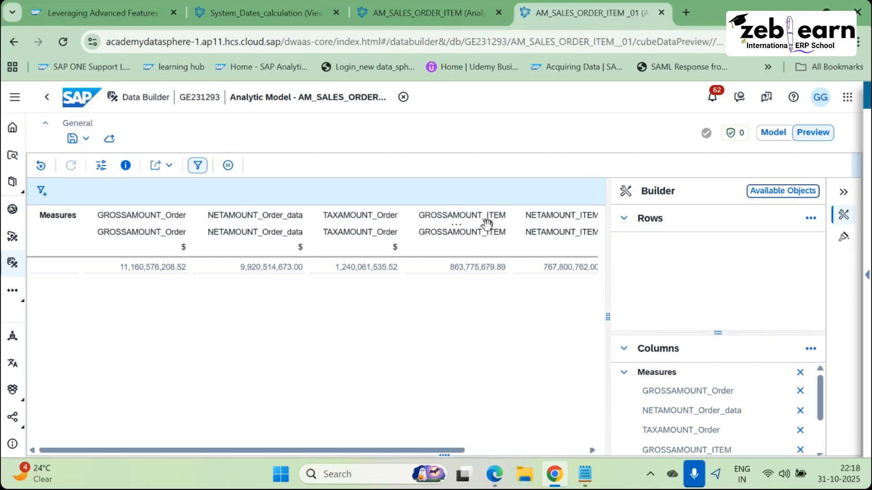
{"action": "left_click_drag", "start_coordinate": [414, 451], "coordinate": [535, 451]}
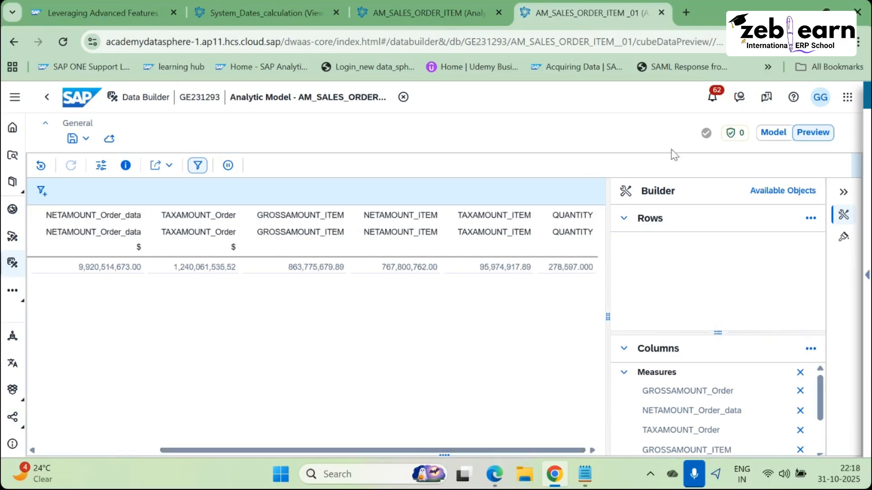
{"action": "left_click", "coordinate": [773, 133]}
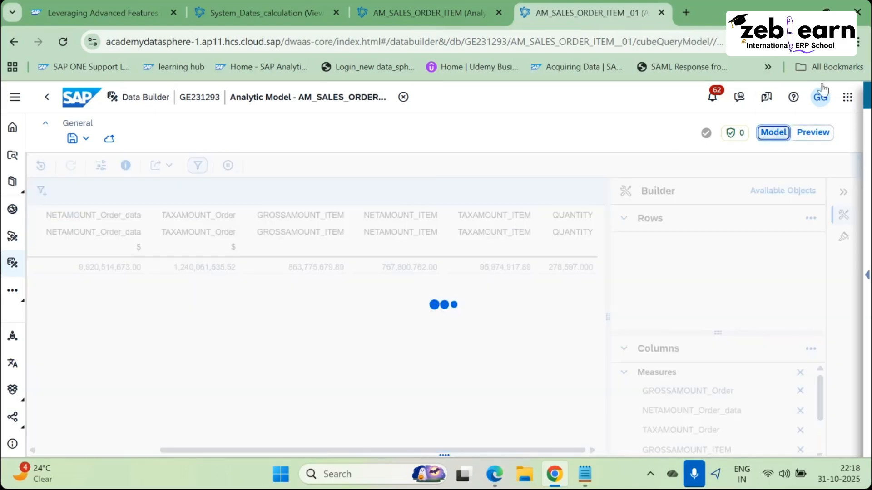
Step: Switch to SAP Analytics Cloud and create a new Canvas story
{"action": "left_click", "coordinate": [846, 97]}
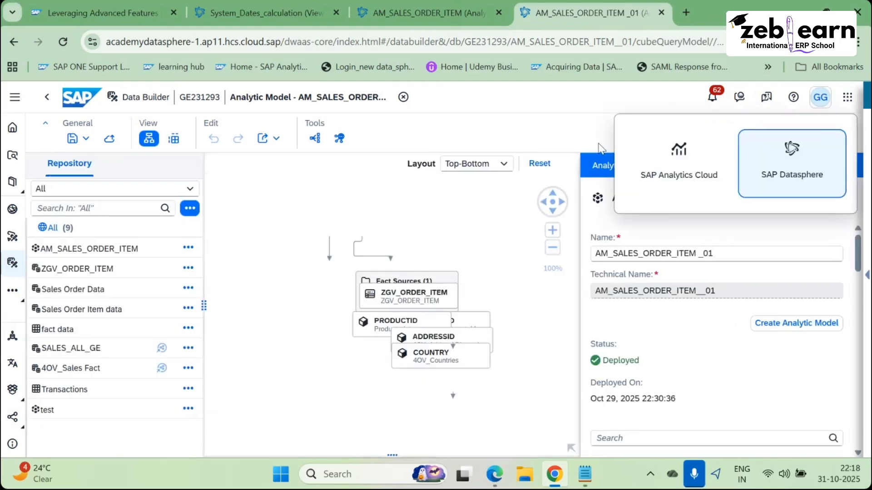
{"action": "left_click", "coordinate": [678, 173]}
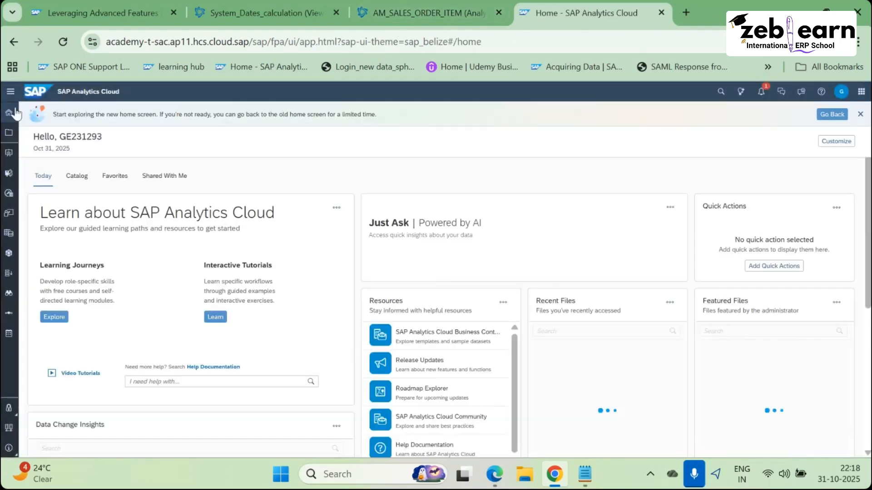
{"action": "left_click", "coordinate": [10, 91]}
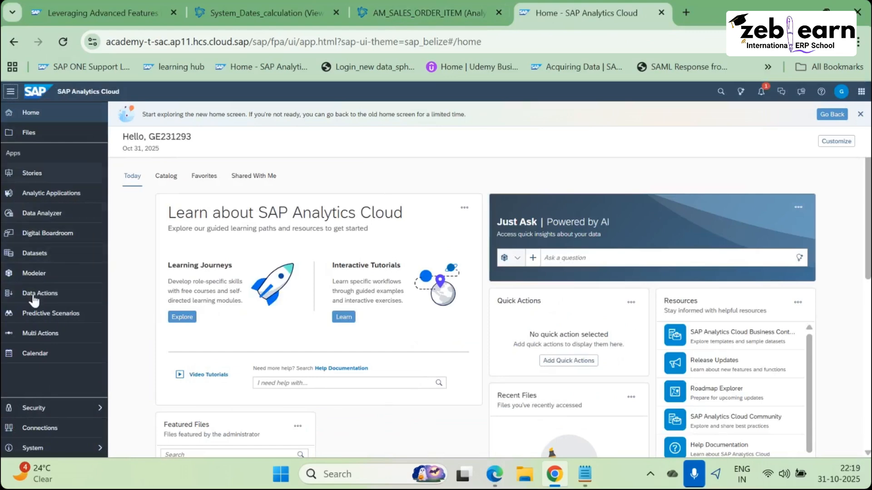
{"action": "left_click", "coordinate": [27, 133]}
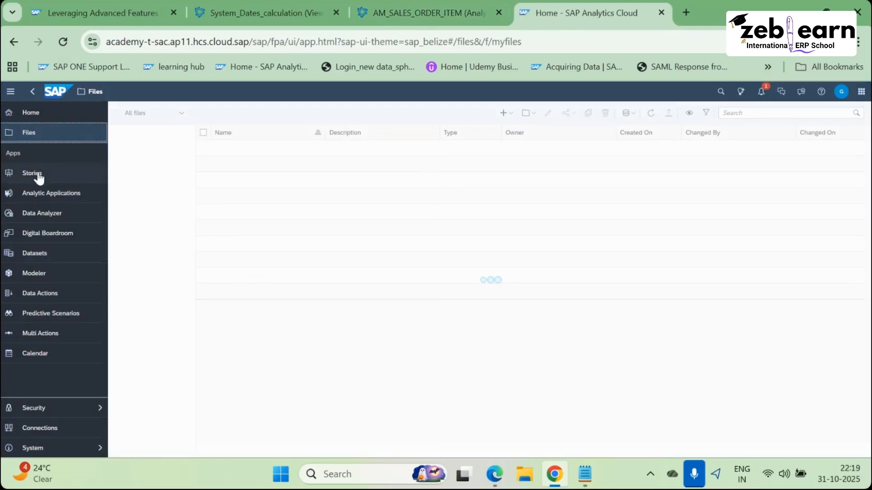
{"action": "left_click", "coordinate": [38, 177]}
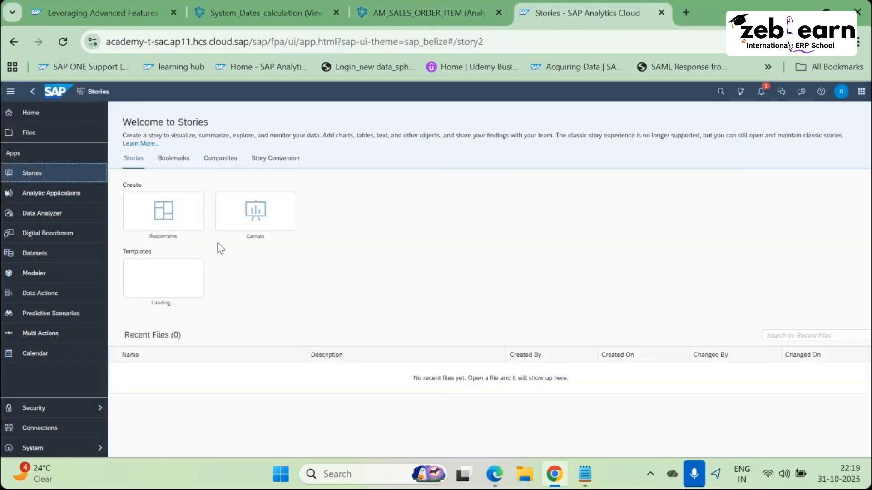
{"action": "left_click", "coordinate": [256, 210]}
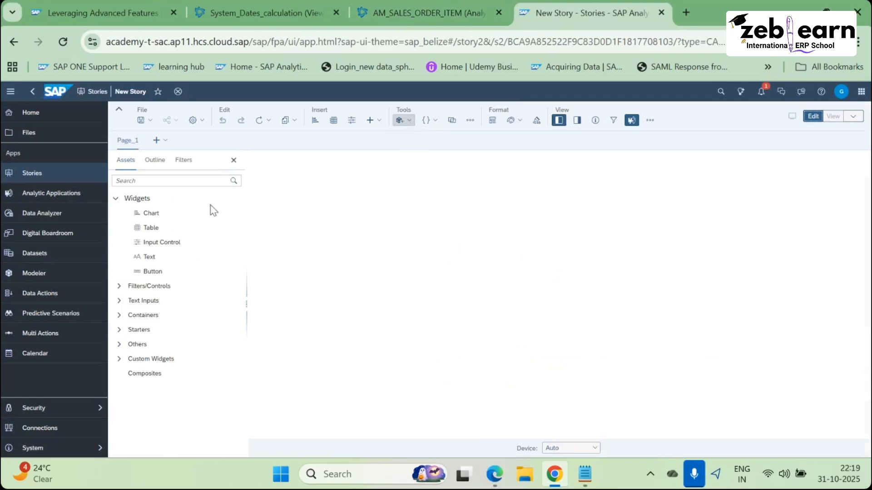
Step: Add a table widget to the canvas and open the selection of another existing model as its data source
{"action": "left_click_drag", "start_coordinate": [149, 229], "coordinate": [402, 244]}
{"action": "left_click", "coordinate": [376, 293]}
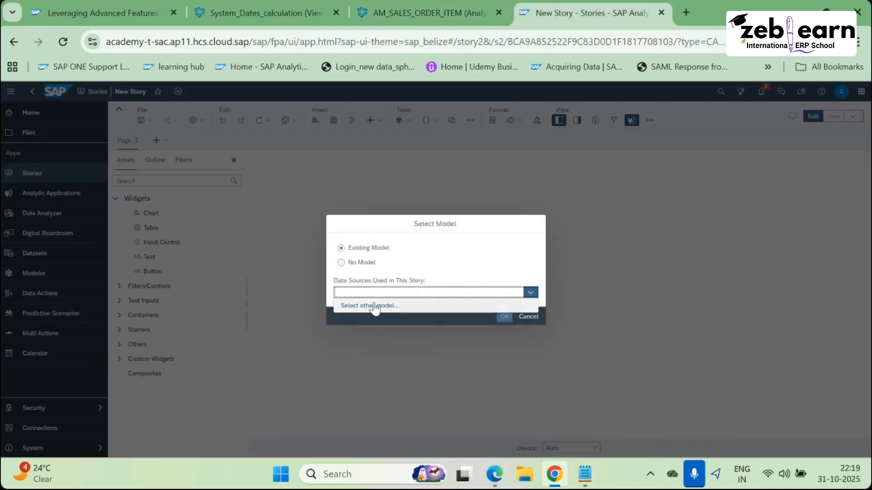
{"action": "left_click", "coordinate": [375, 306]}
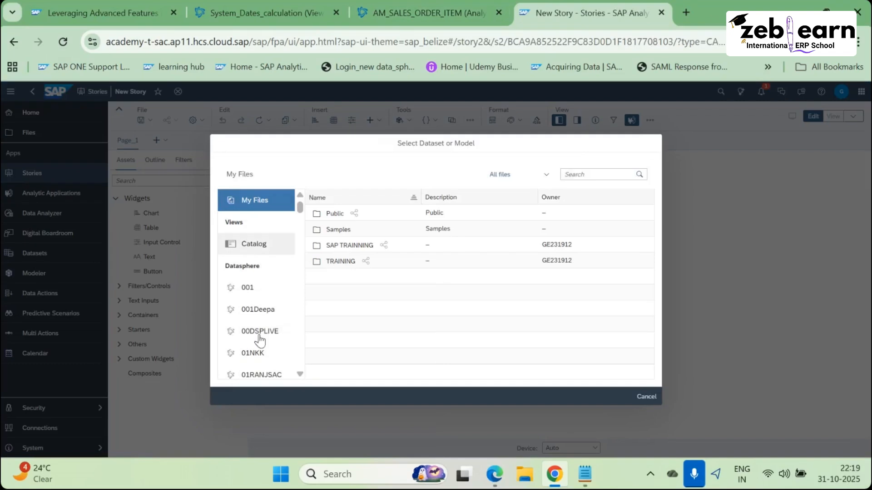
Step: Choose AM_SALES_ORDER_ITEM__01 from the folder in the DATASPEHER Datasphere space as the table's model
{"action": "scroll", "coordinate": [259, 325], "scroll_direction": "down", "scroll_amount": 5}
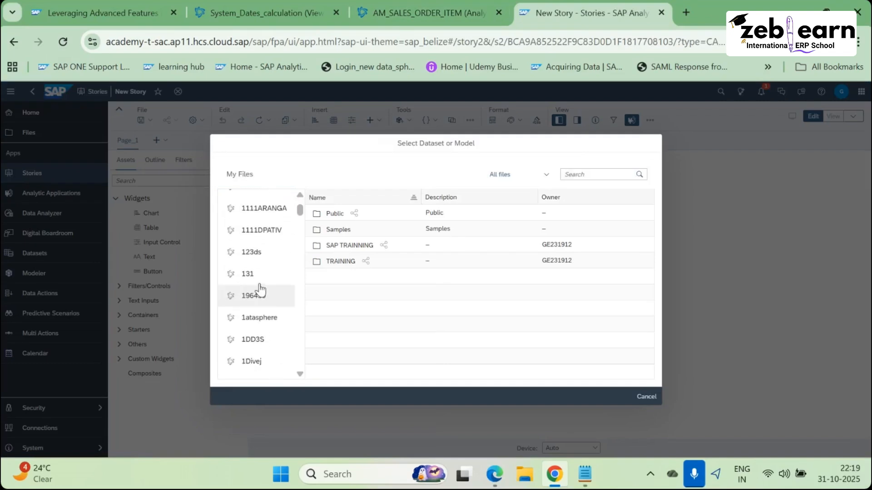
{"action": "scroll", "coordinate": [259, 291], "scroll_direction": "down", "scroll_amount": 10}
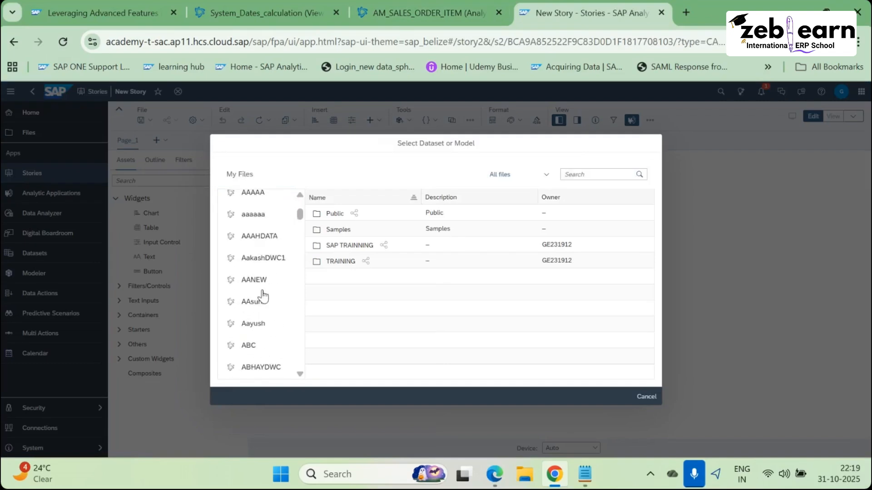
{"action": "scroll", "coordinate": [264, 297], "scroll_direction": "down", "scroll_amount": 15}
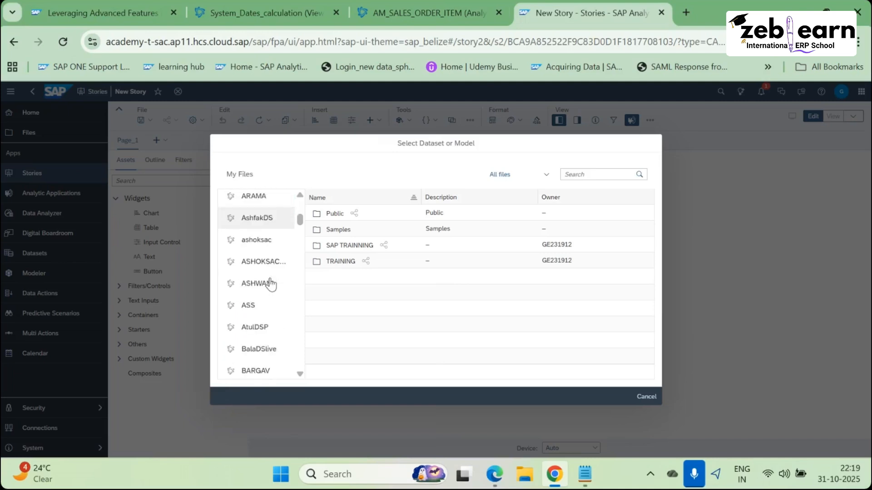
{"action": "scroll", "coordinate": [270, 287], "scroll_direction": "down", "scroll_amount": 15}
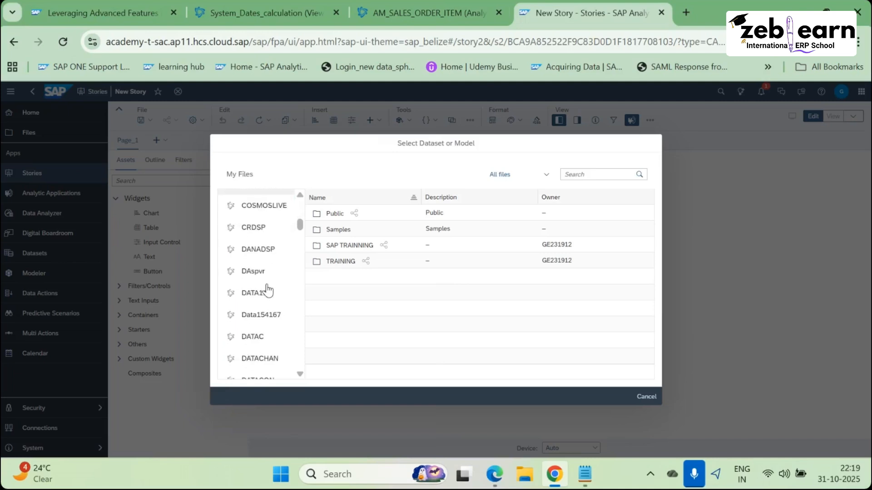
{"action": "scroll", "coordinate": [267, 290], "scroll_direction": "down", "scroll_amount": 3}
{"action": "scroll", "coordinate": [267, 290], "scroll_direction": "up", "scroll_amount": 6}
{"action": "scroll", "coordinate": [266, 295], "scroll_direction": "down", "scroll_amount": 6}
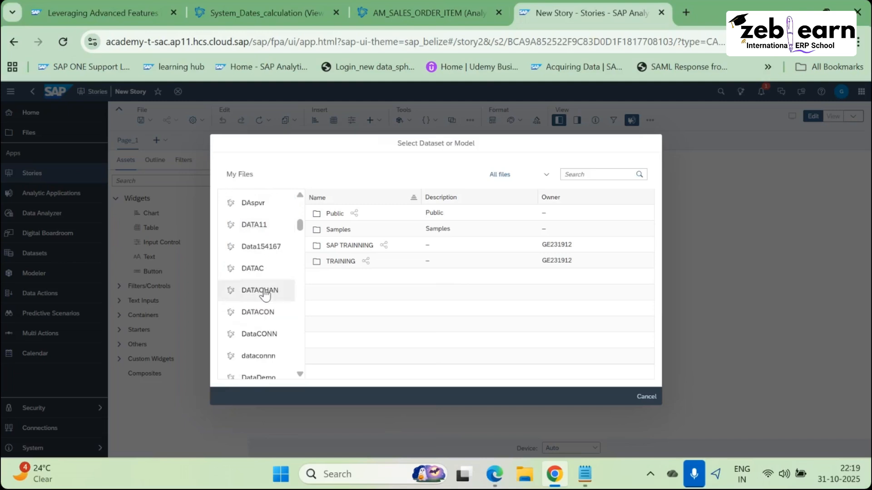
{"action": "scroll", "coordinate": [265, 294], "scroll_direction": "down", "scroll_amount": 6}
{"action": "left_click", "coordinate": [261, 236]}
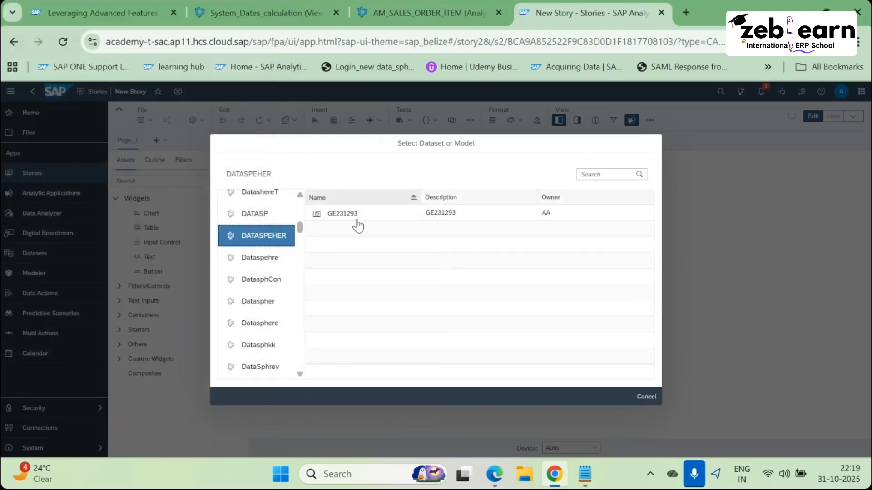
{"action": "left_click", "coordinate": [353, 217]}
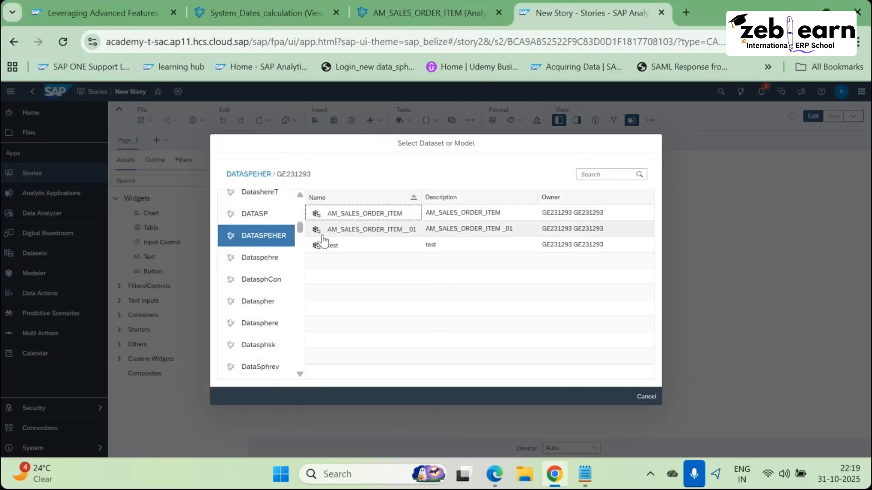
{"action": "left_click", "coordinate": [365, 231]}
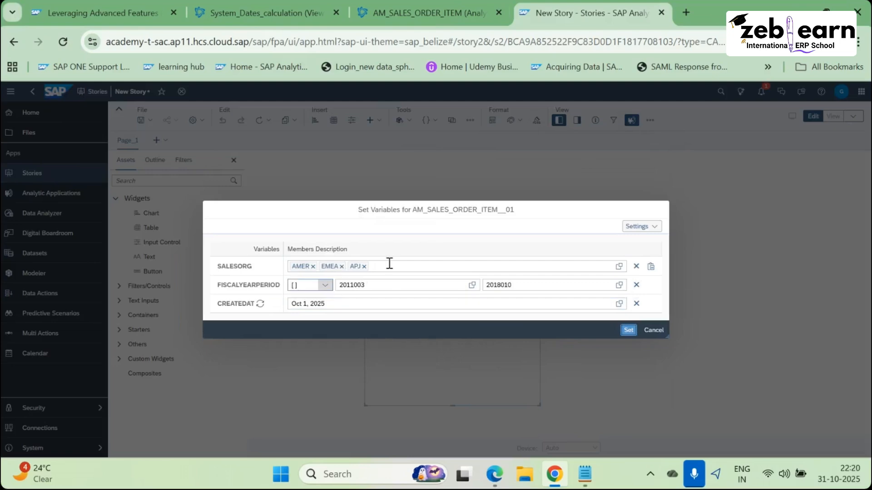
Step: Clear the FISCALYEARPERIOD, SALESORG and CREATEDAT variables of the model and apply the empty variable settings
{"action": "left_click", "coordinate": [636, 285]}
{"action": "left_click", "coordinate": [636, 266]}
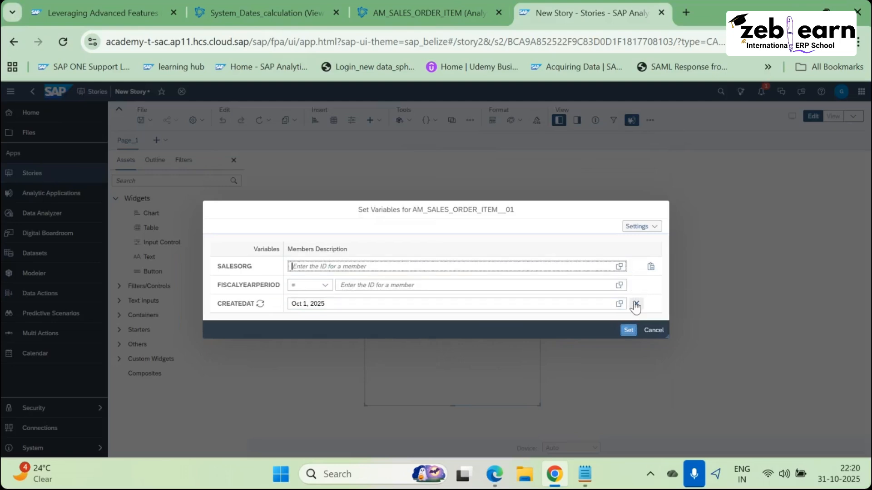
{"action": "left_click", "coordinate": [636, 303]}
{"action": "left_click", "coordinate": [629, 330]}
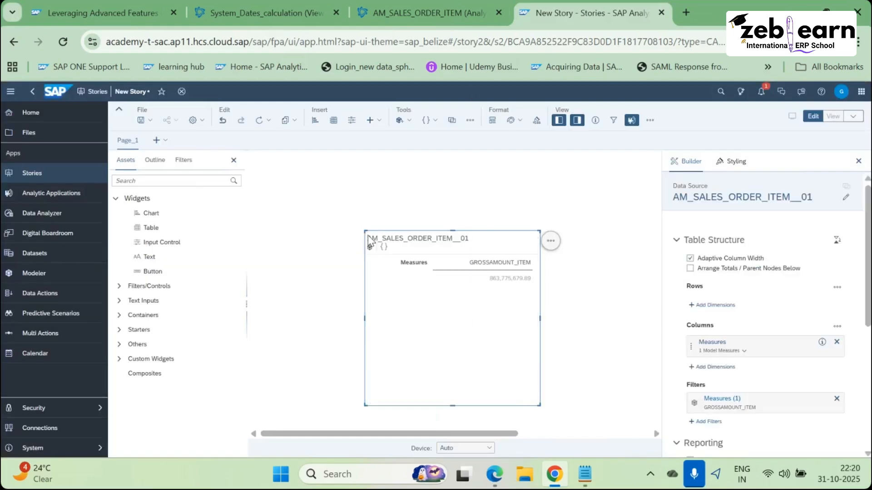
Step: Enlarge the table toward the canvas's upper-left corner and add the SALESORG dimension to its rows
{"action": "left_click_drag", "start_coordinate": [285, 171], "coordinate": [274, 166]}
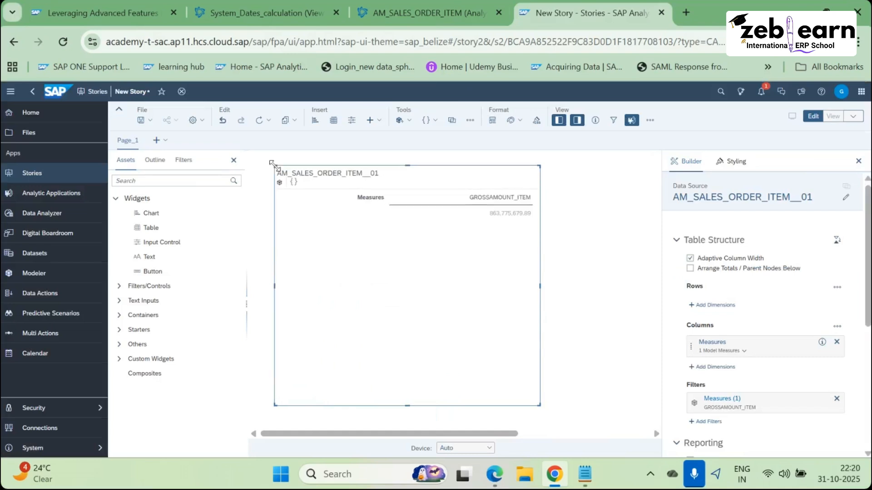
{"action": "scroll", "coordinate": [756, 345], "scroll_direction": "down", "scroll_amount": 3}
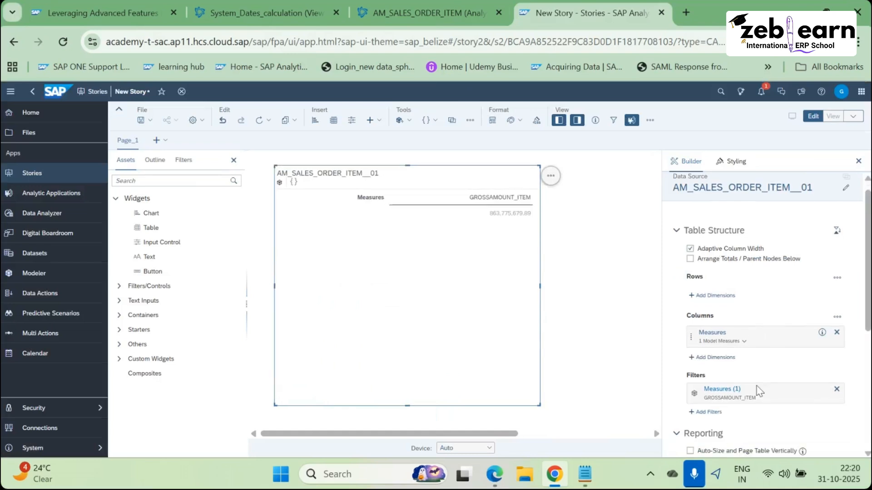
{"action": "scroll", "coordinate": [756, 230], "scroll_direction": "up", "scroll_amount": 3}
{"action": "left_click", "coordinate": [717, 305]}
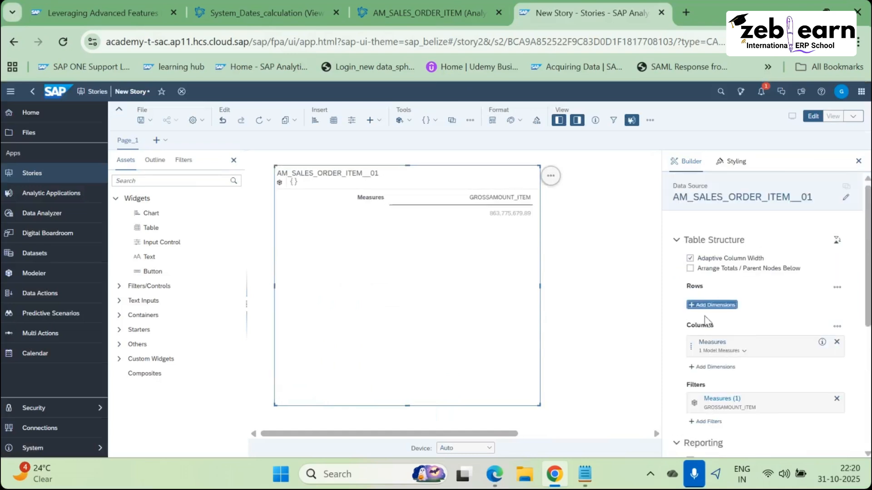
{"action": "scroll", "coordinate": [748, 427], "scroll_direction": "down", "scroll_amount": 8}
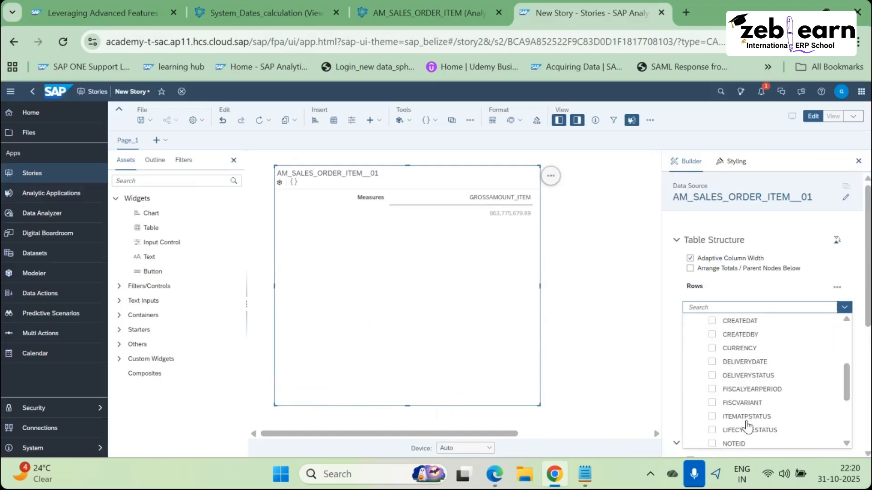
{"action": "left_click", "coordinate": [733, 428]}
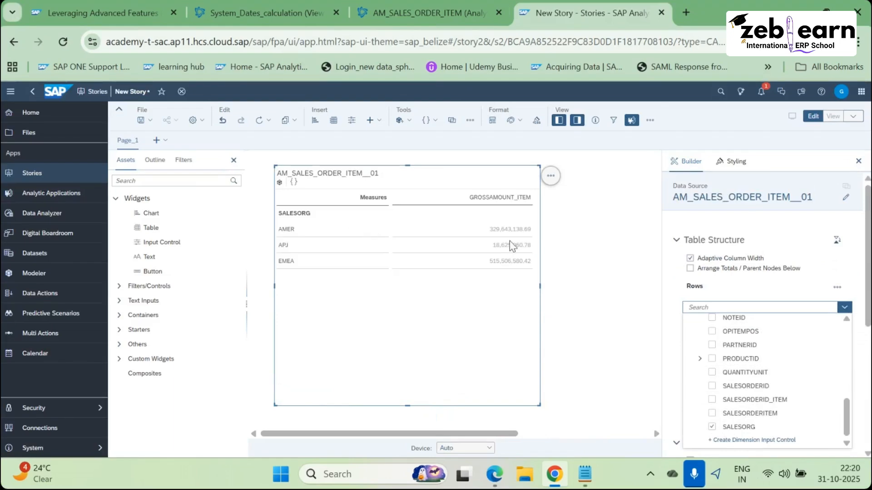
{"action": "left_click", "coordinate": [779, 169]}
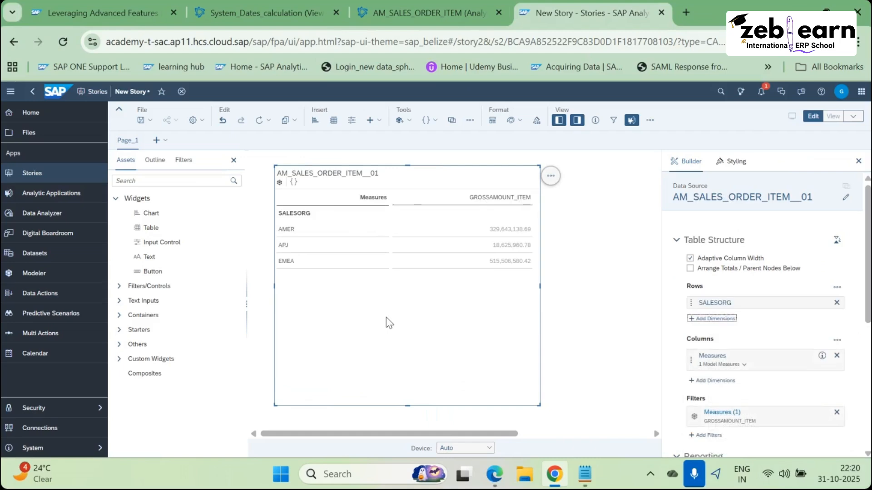
Step: Set the filter for Measures in the table's columns to include all members
{"action": "mouse_move", "coordinate": [768, 361]}
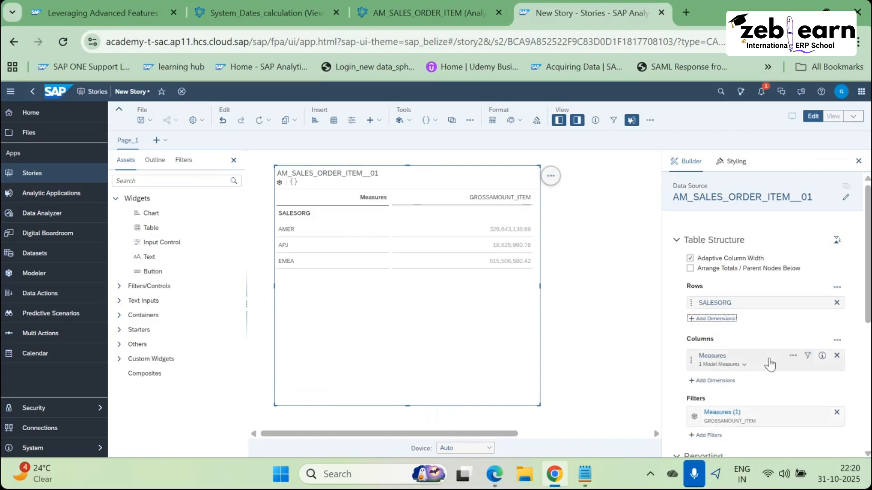
{"action": "left_click", "coordinate": [807, 359]}
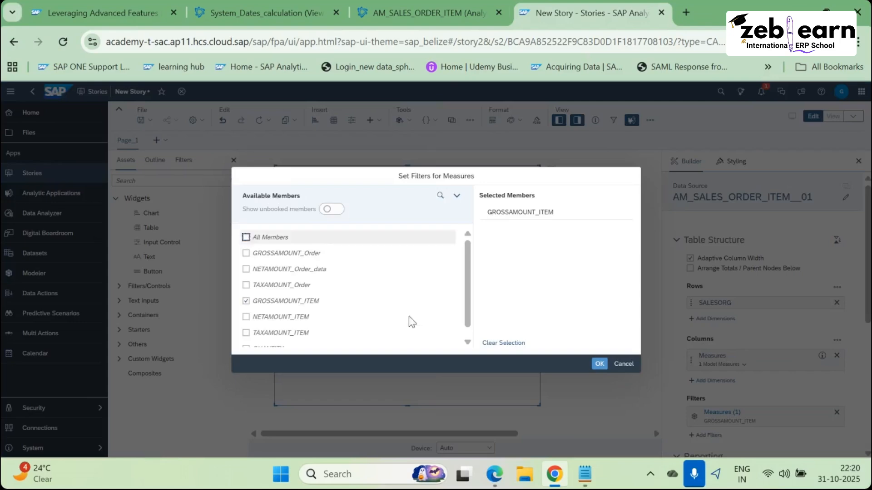
{"action": "left_click", "coordinate": [246, 237]}
{"action": "left_click", "coordinate": [596, 365]}
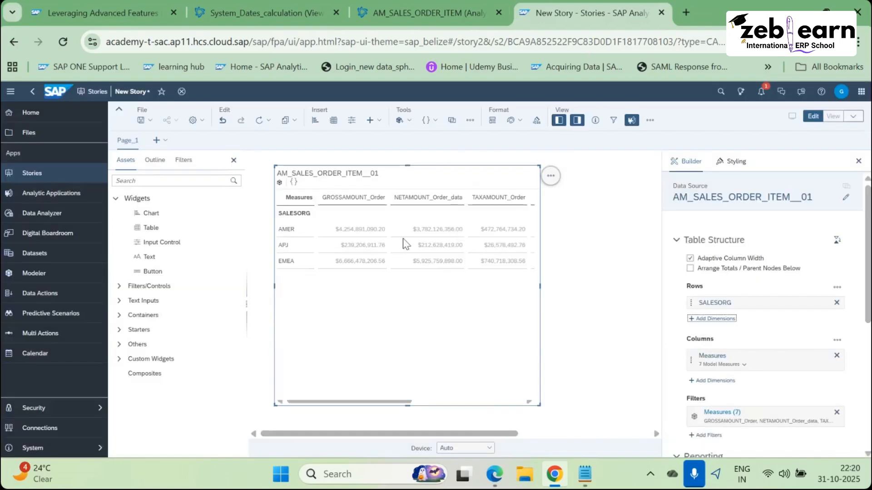
Step: Show the table's grid, hide its title and subtitle, and switch the column/row headers on and off again
{"action": "left_click", "coordinate": [351, 242]}
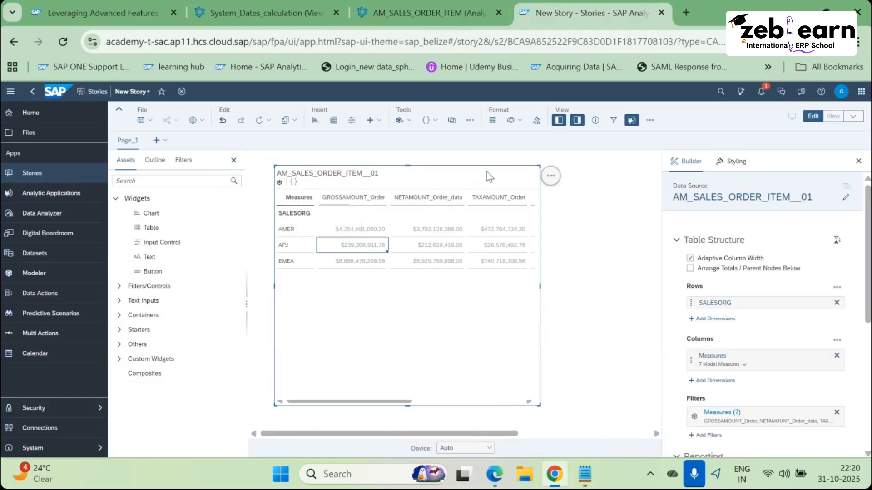
{"action": "left_click", "coordinate": [550, 176]}
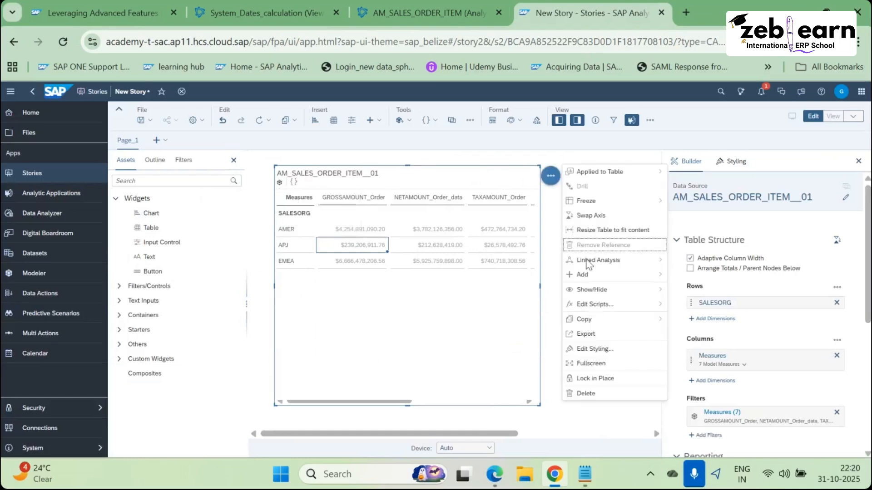
{"action": "mouse_move", "coordinate": [594, 289]}
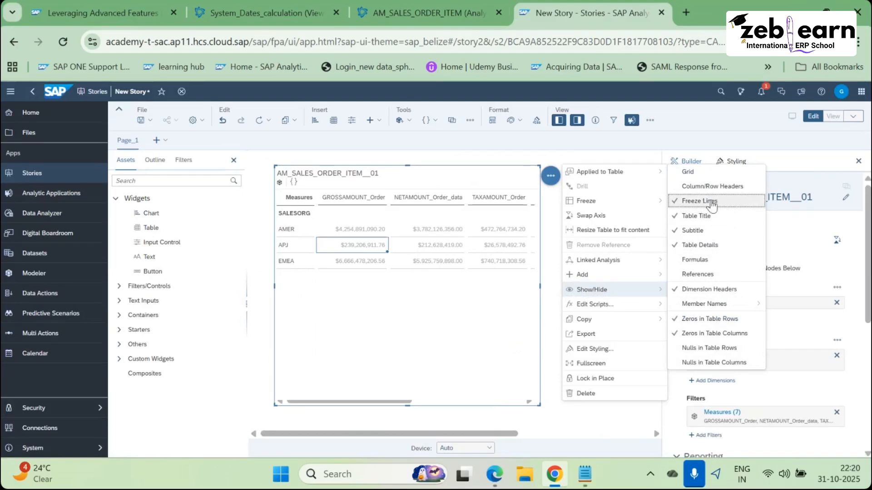
{"action": "left_click", "coordinate": [688, 172]}
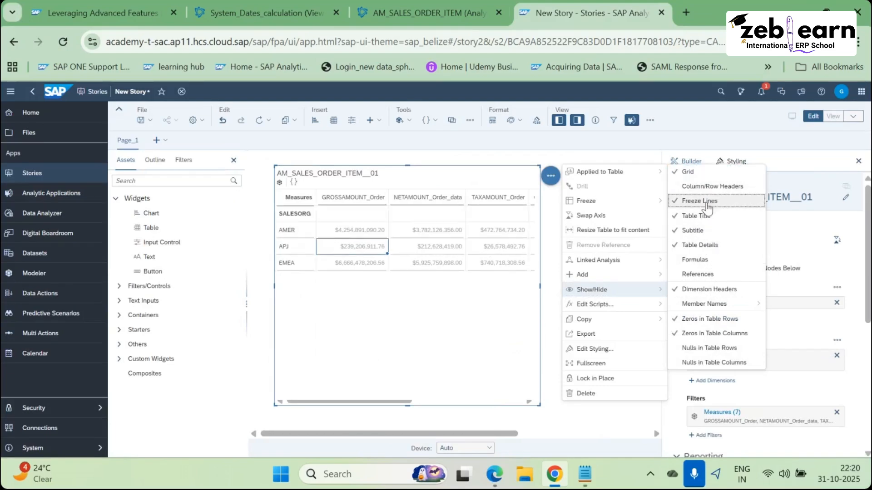
{"action": "left_click", "coordinate": [717, 216]}
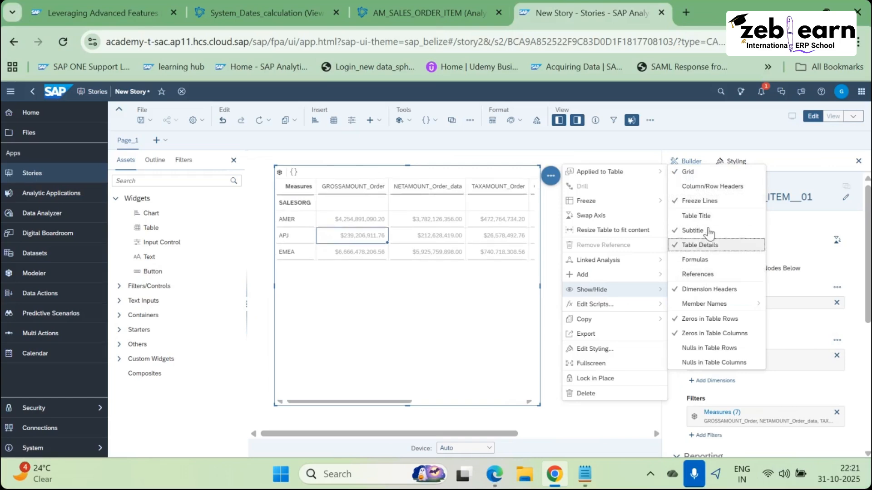
{"action": "left_click", "coordinate": [692, 231]}
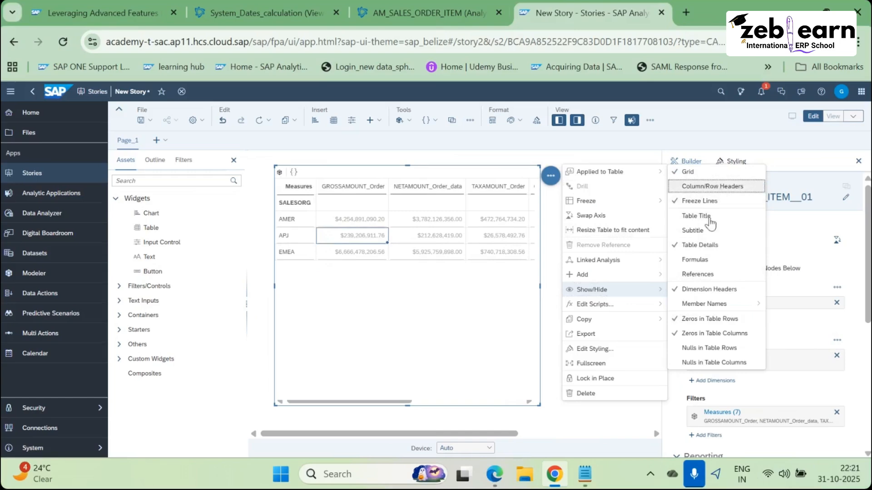
{"action": "left_click", "coordinate": [708, 186]}
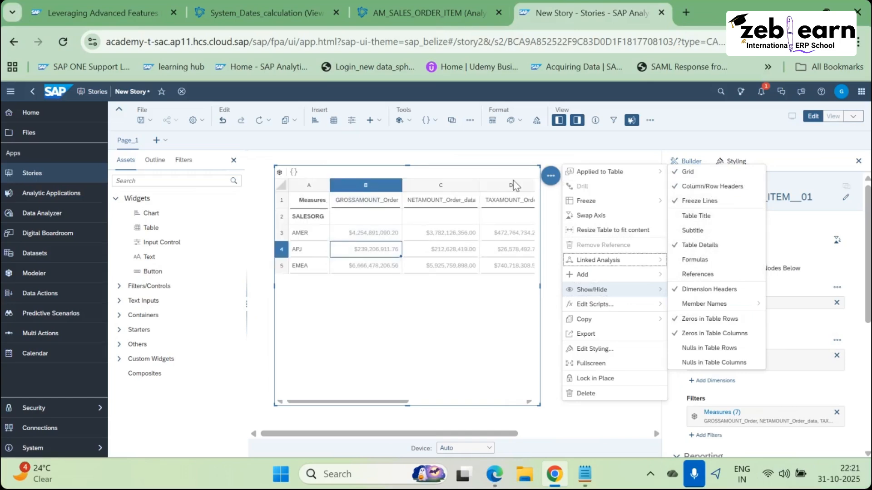
{"action": "left_click", "coordinate": [704, 186]}
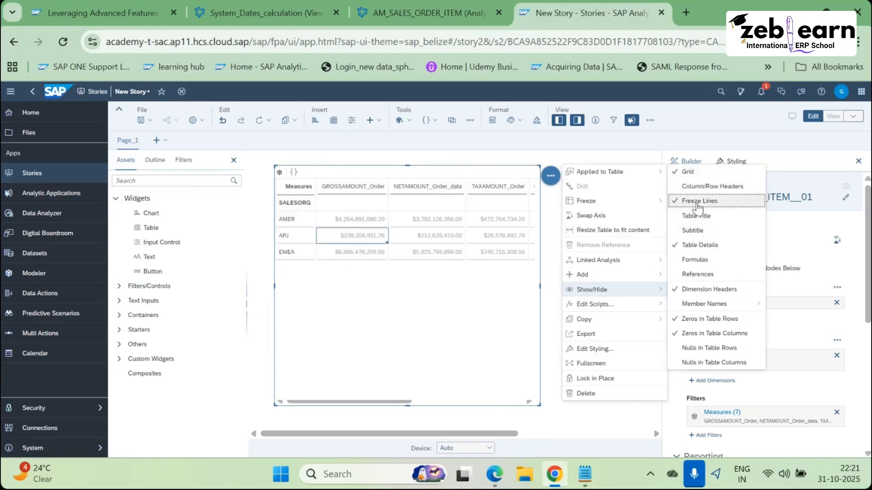
Step: Hide the table's freeze lines and table details, and turn on repetitive member names
{"action": "left_click", "coordinate": [698, 205]}
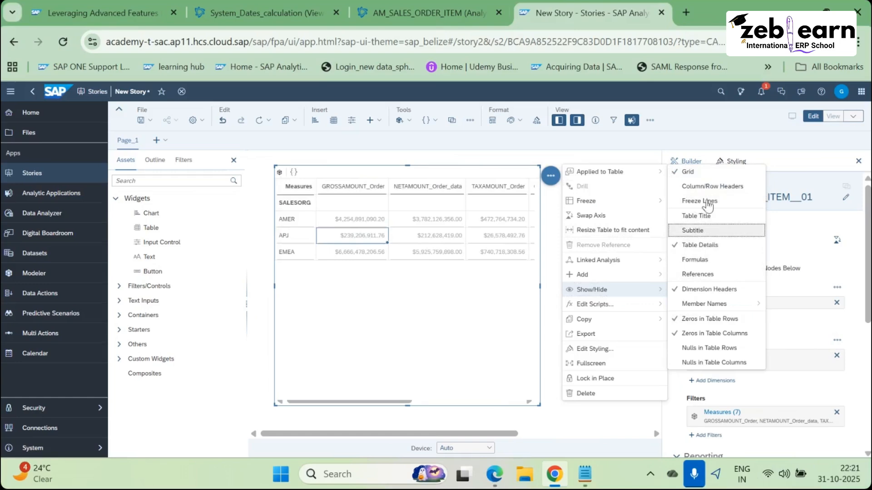
{"action": "left_click", "coordinate": [697, 248]}
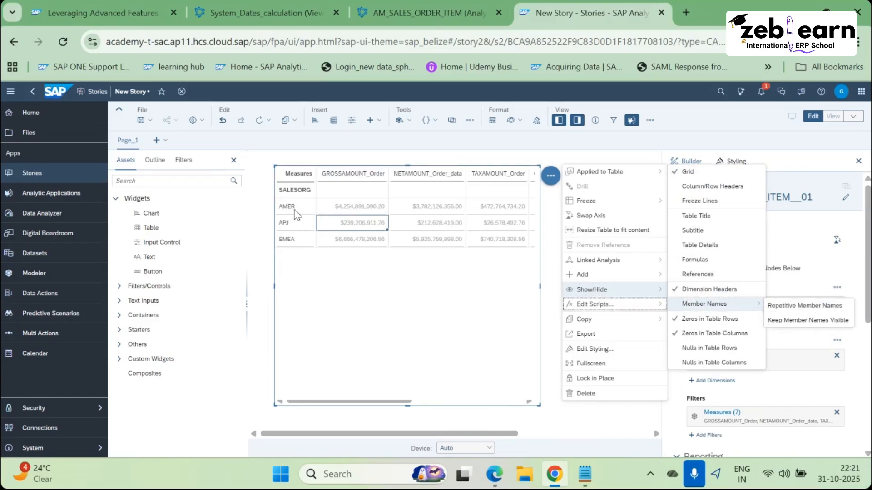
{"action": "left_click", "coordinate": [807, 307]}
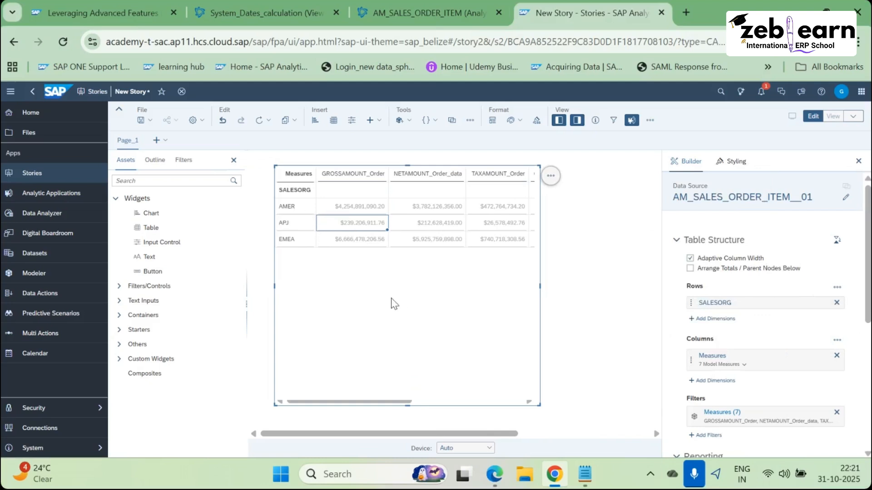
Step: Shorten the table to just below the EMEA row and widen it to fit all measure columns through QUANTITY
{"action": "left_click_drag", "start_coordinate": [408, 406], "coordinate": [401, 265]}
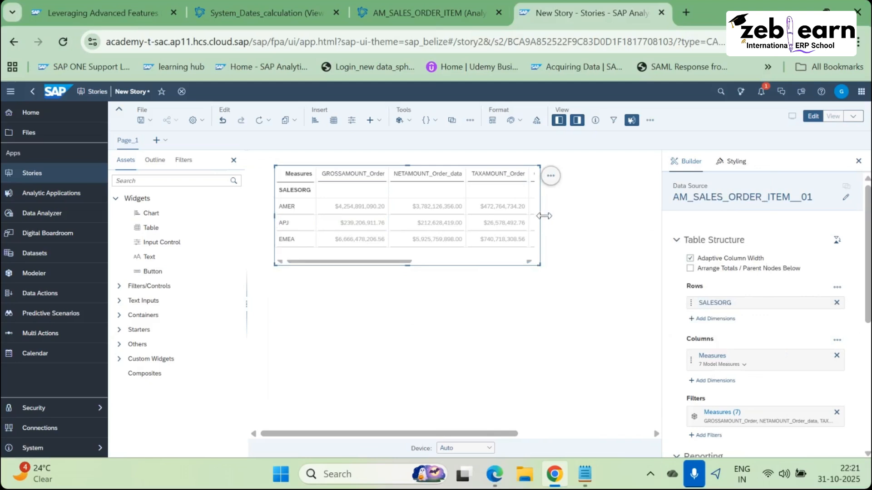
{"action": "left_click_drag", "start_coordinate": [543, 216], "coordinate": [639, 215]}
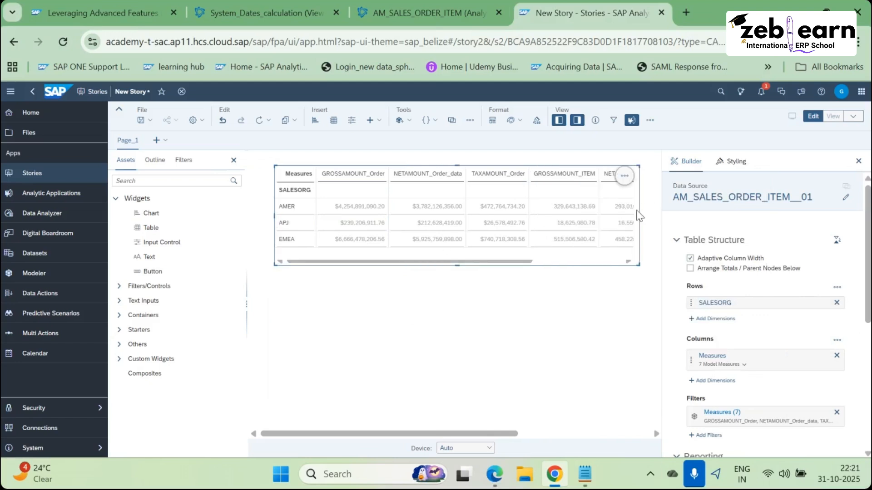
{"action": "left_click_drag", "start_coordinate": [637, 215], "coordinate": [645, 217]}
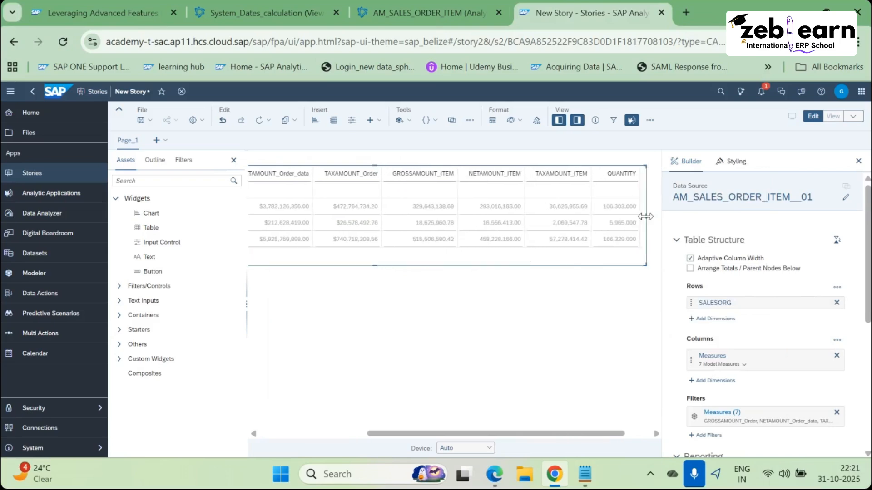
Step: Save the story in My Files under the name New Story
{"action": "left_click_drag", "start_coordinate": [509, 433], "coordinate": [292, 443]}
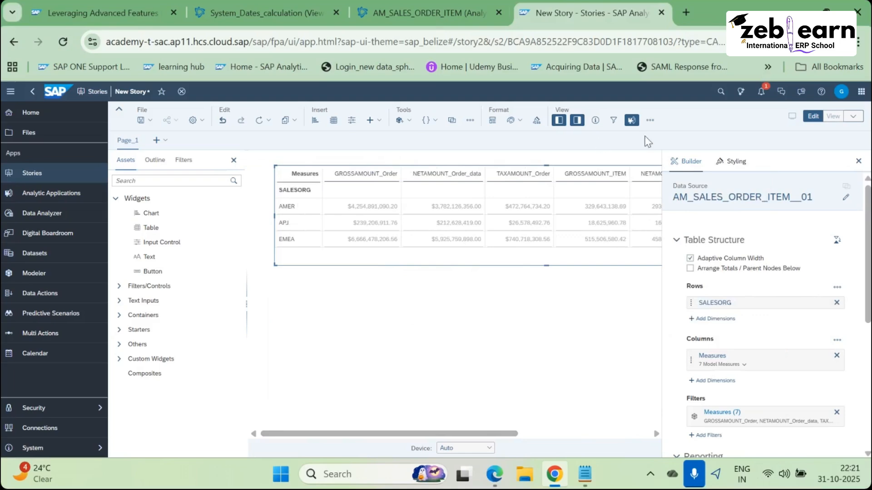
{"action": "left_click", "coordinate": [831, 118]}
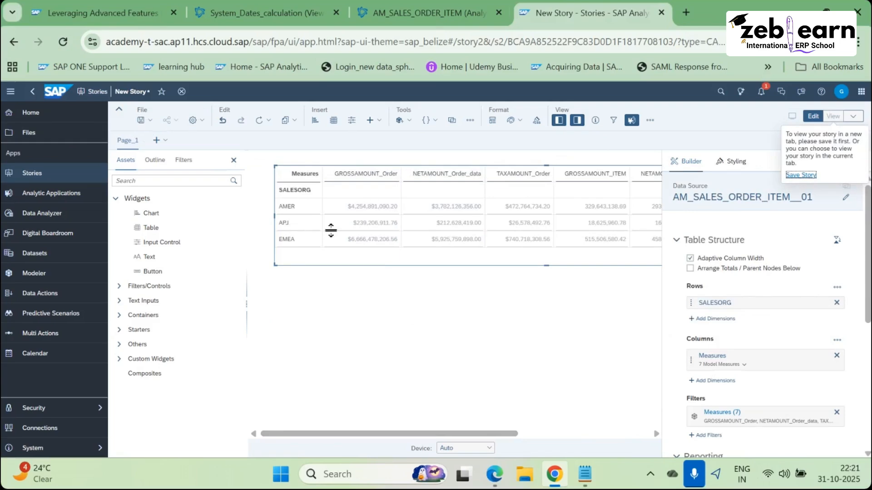
{"action": "left_click", "coordinate": [144, 120]}
{"action": "left_click", "coordinate": [144, 135]}
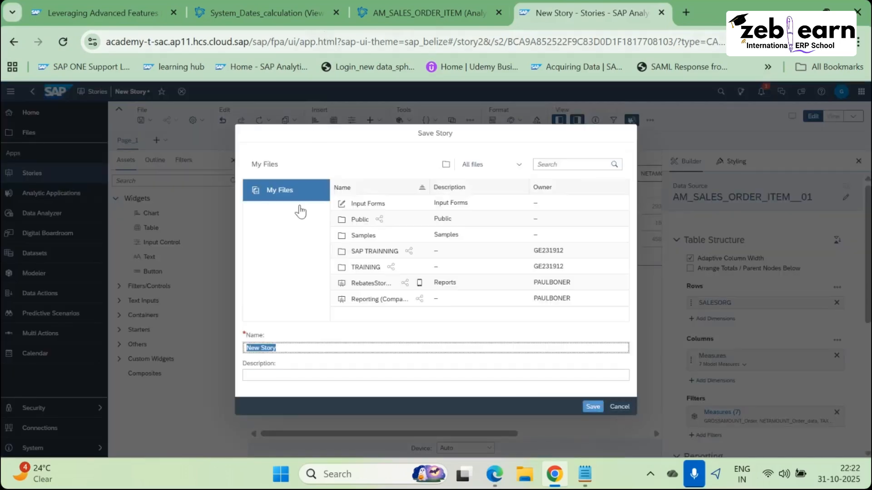
{"action": "left_click", "coordinate": [593, 407]}
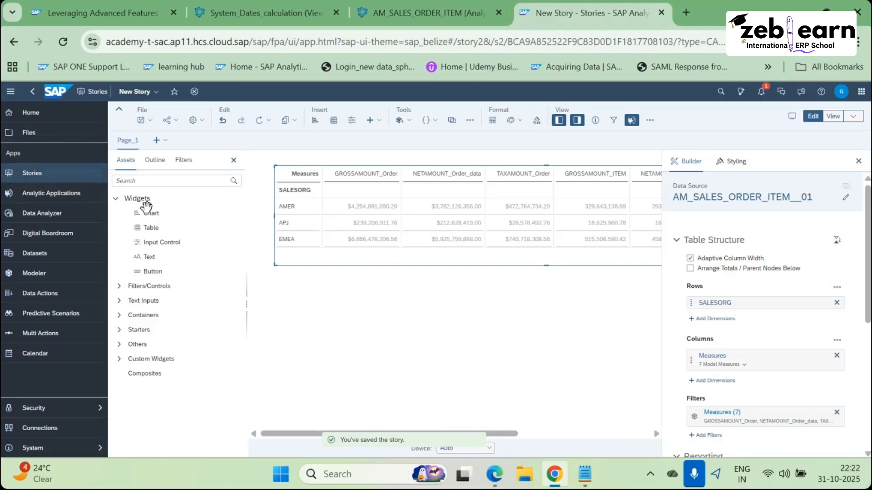
Step: Close the builder side pane and share the story with another user by their user ID, granting View access
{"action": "left_click", "coordinate": [858, 162]}
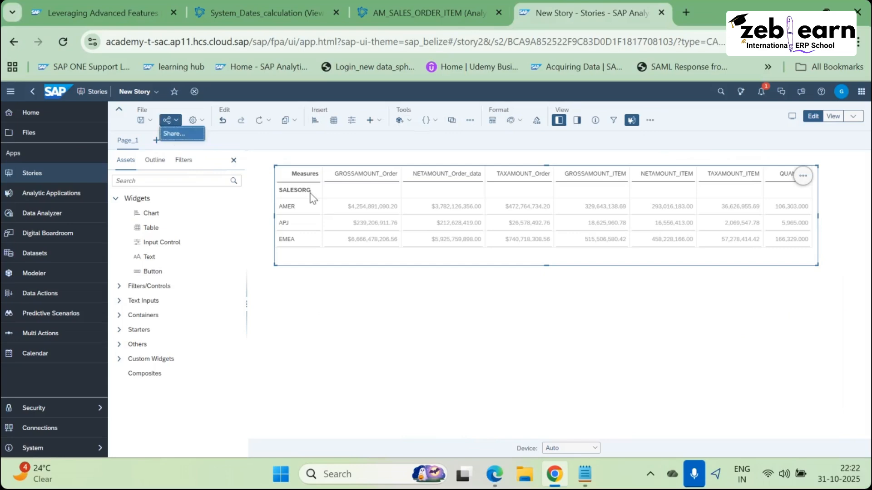
{"action": "left_click", "coordinate": [173, 133]}
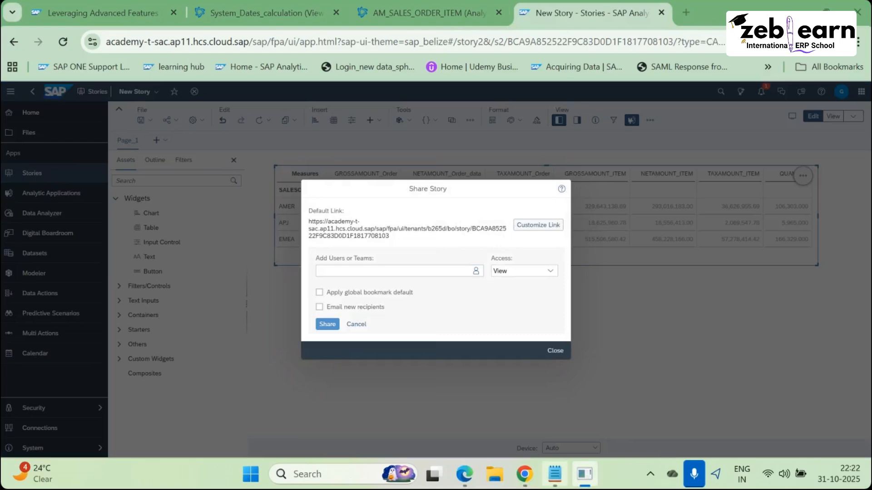
{"action": "mouse_move", "coordinate": [554, 478]}
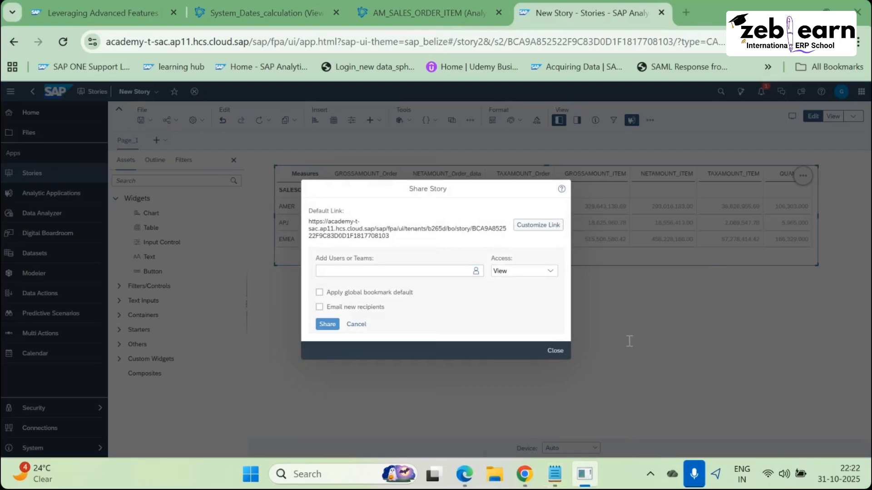
{"action": "left_click", "coordinate": [386, 271]}
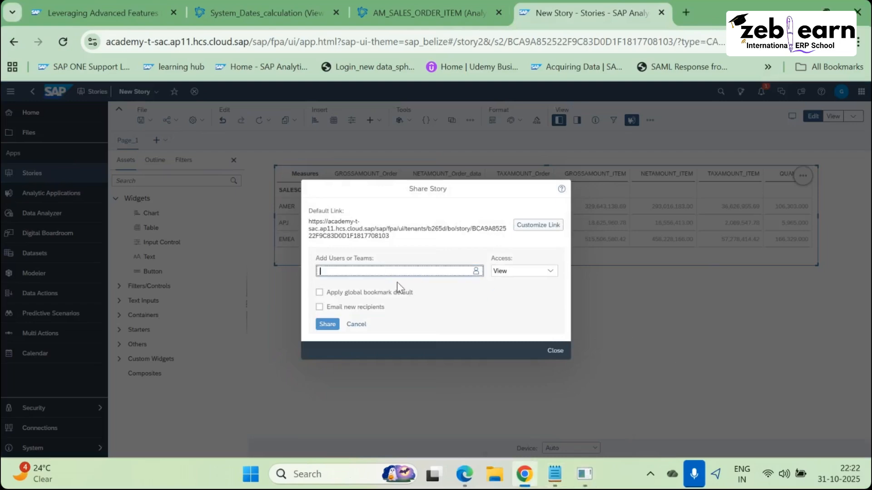
{"action": "type", "text": "GE240198"}
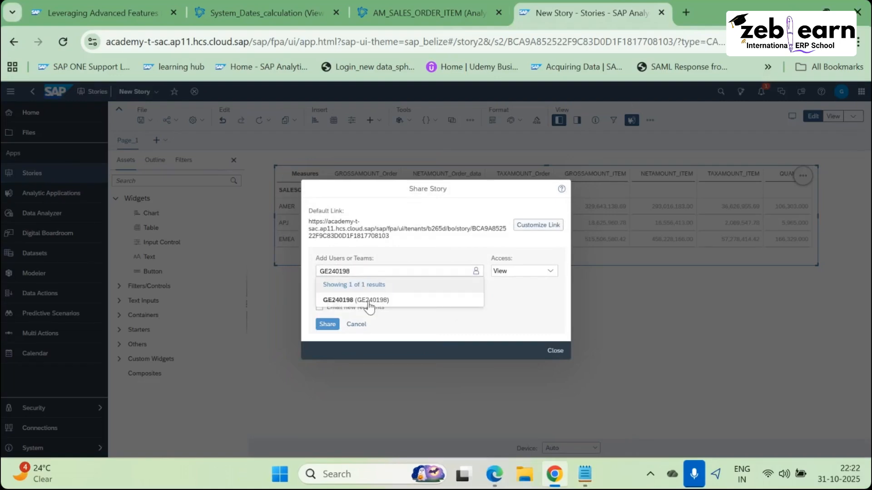
{"action": "left_click", "coordinate": [401, 301]}
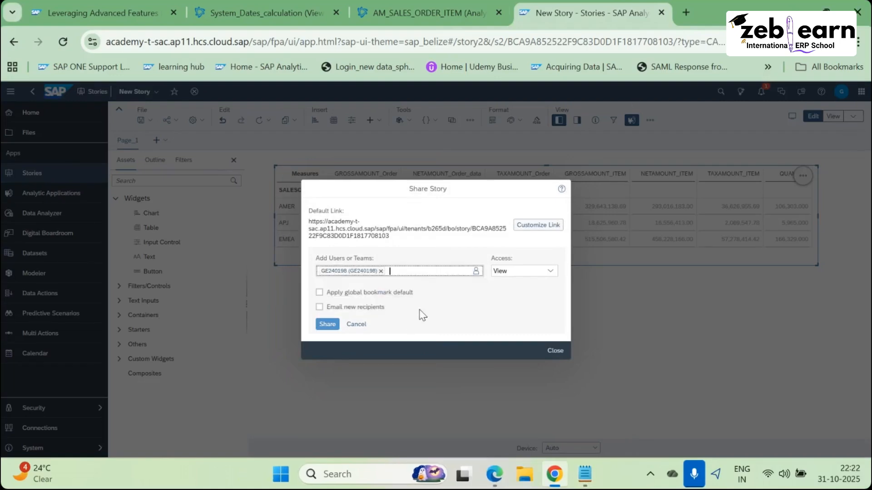
{"action": "left_click", "coordinate": [327, 324]}
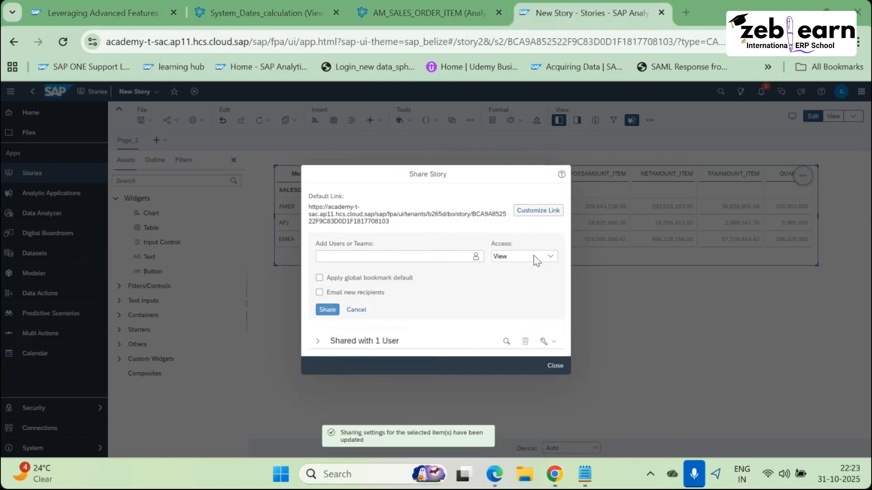
Step: Share the story with the same user again with Full Control access, and expand the list of users it is shared with
{"action": "left_click", "coordinate": [340, 256]}
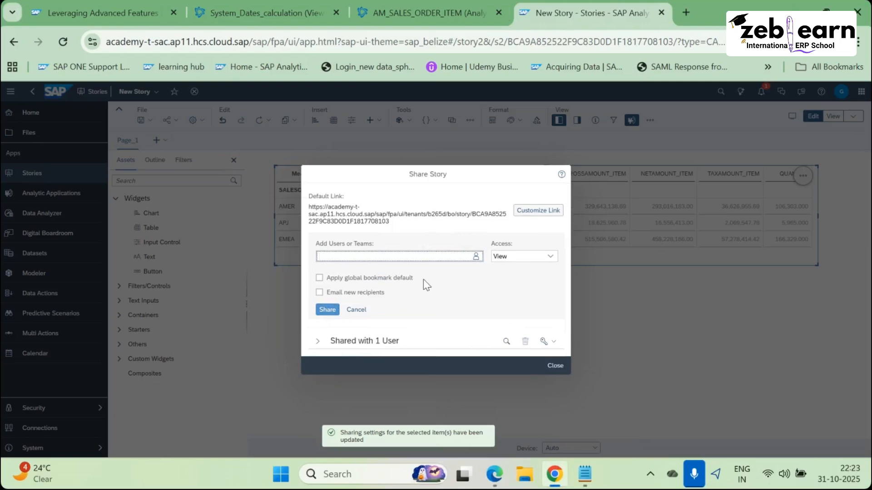
{"action": "type", "text": "GE240198"}
{"action": "left_click", "coordinate": [552, 257]}
{"action": "left_click", "coordinate": [522, 282]}
{"action": "left_click", "coordinate": [552, 259]}
{"action": "left_click", "coordinate": [513, 299]}
{"action": "left_click", "coordinate": [326, 313]}
{"action": "left_click", "coordinate": [319, 341]}
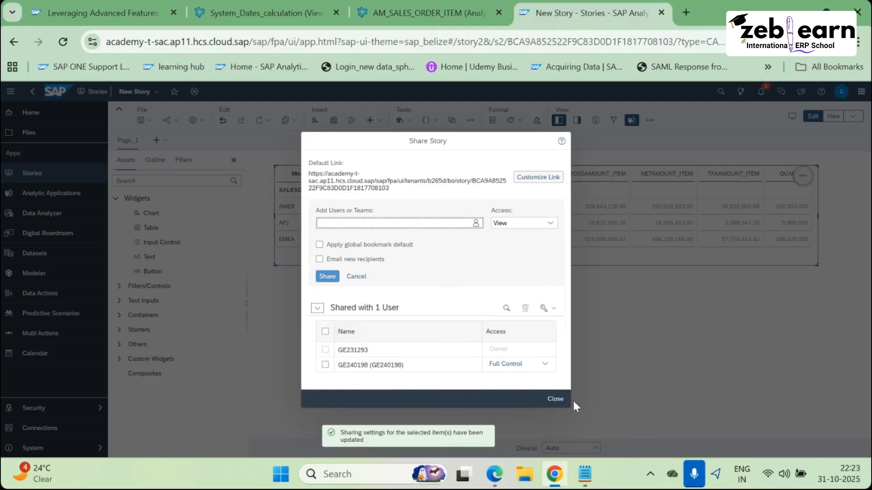
{"action": "left_click", "coordinate": [556, 398]}
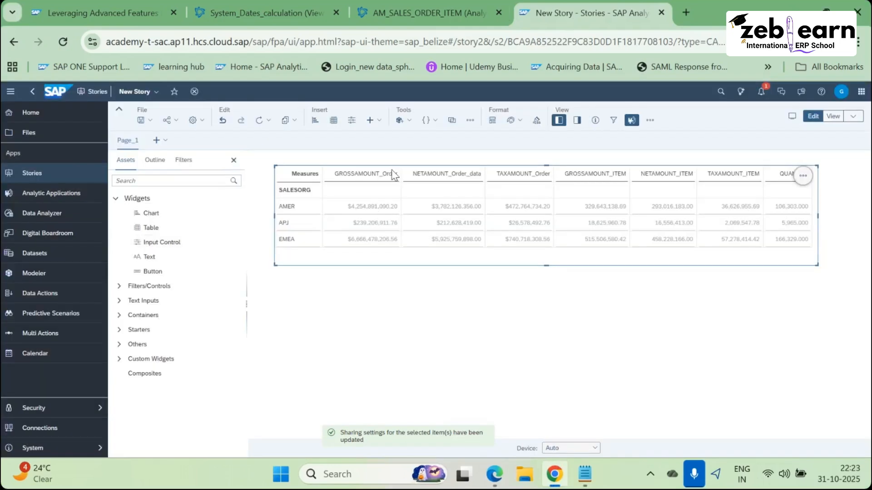
{"action": "left_click", "coordinate": [449, 295]}
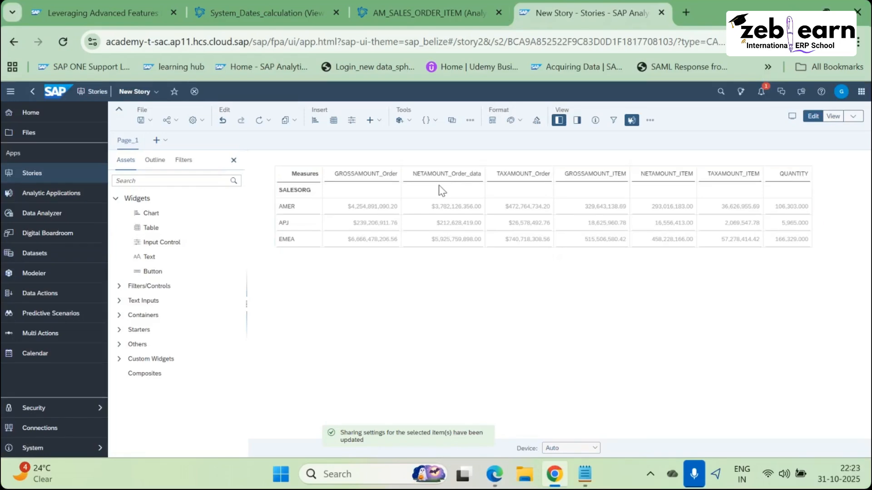